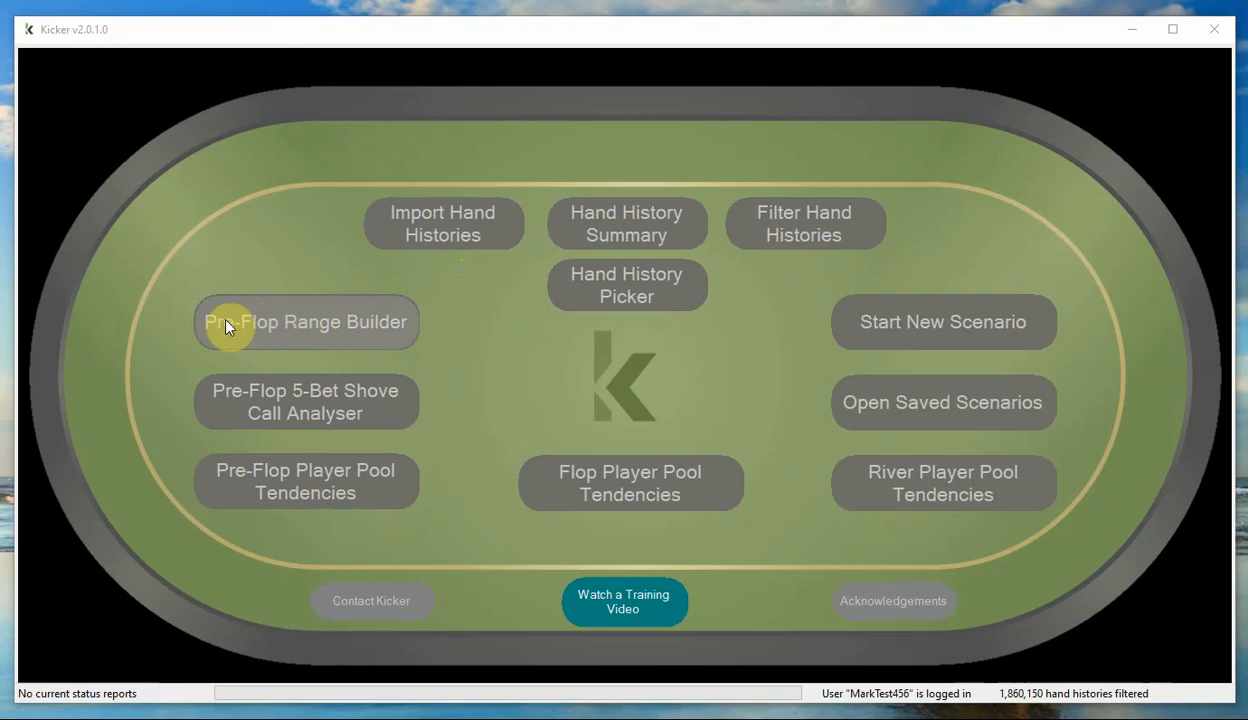
# In the Pre-Flop Range Builder, add an opening range named Hijack Open to the Pokerstars Opening Ranges folder and open it for editing.
pyautogui.click(332, 330)
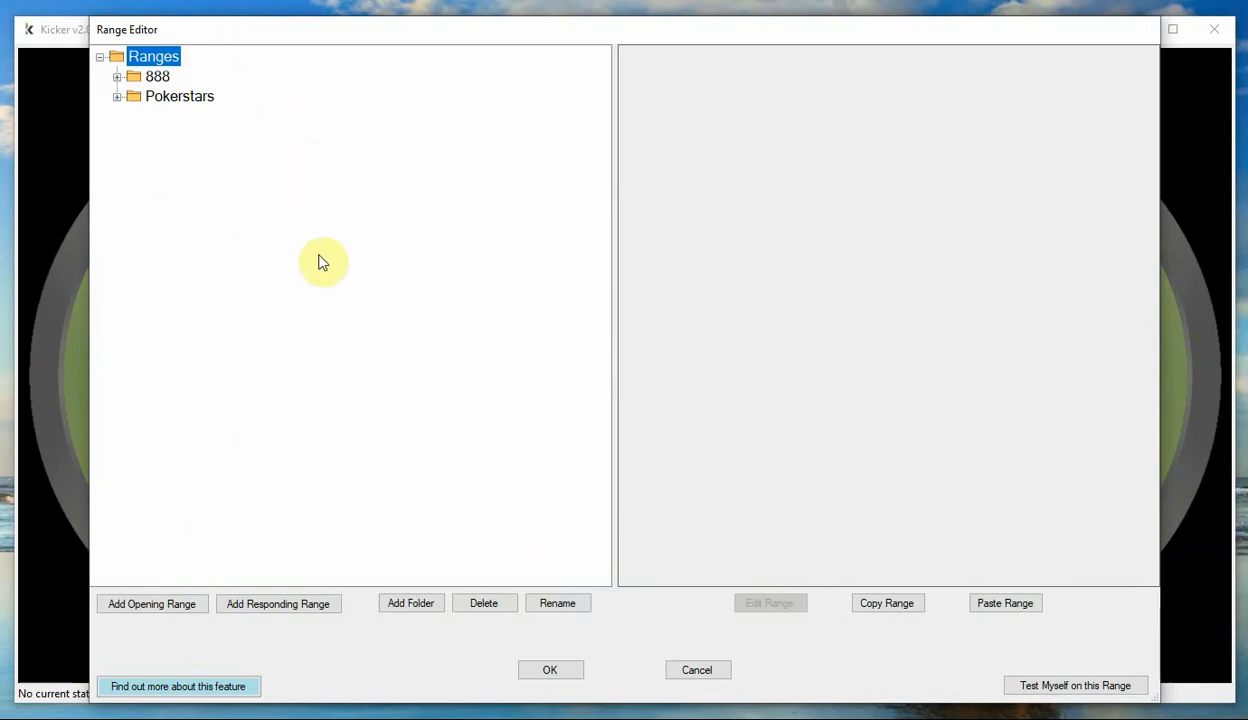
pyautogui.click(117, 97)
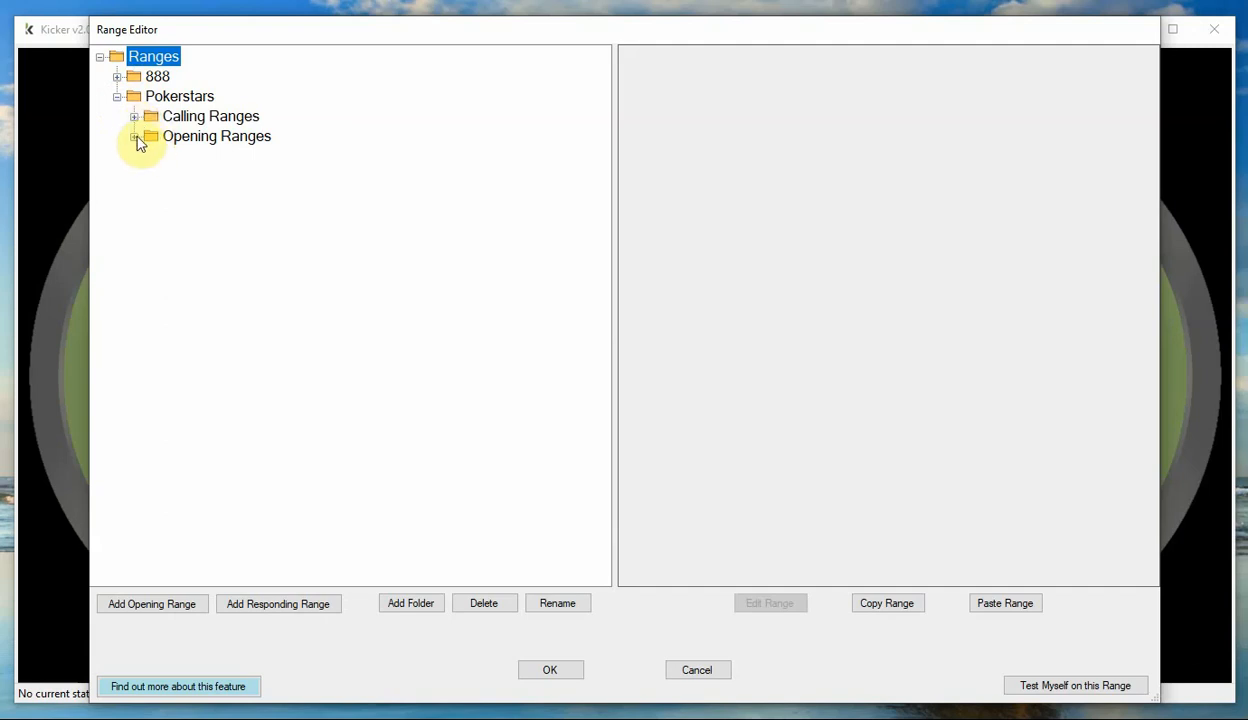
pyautogui.click(135, 138)
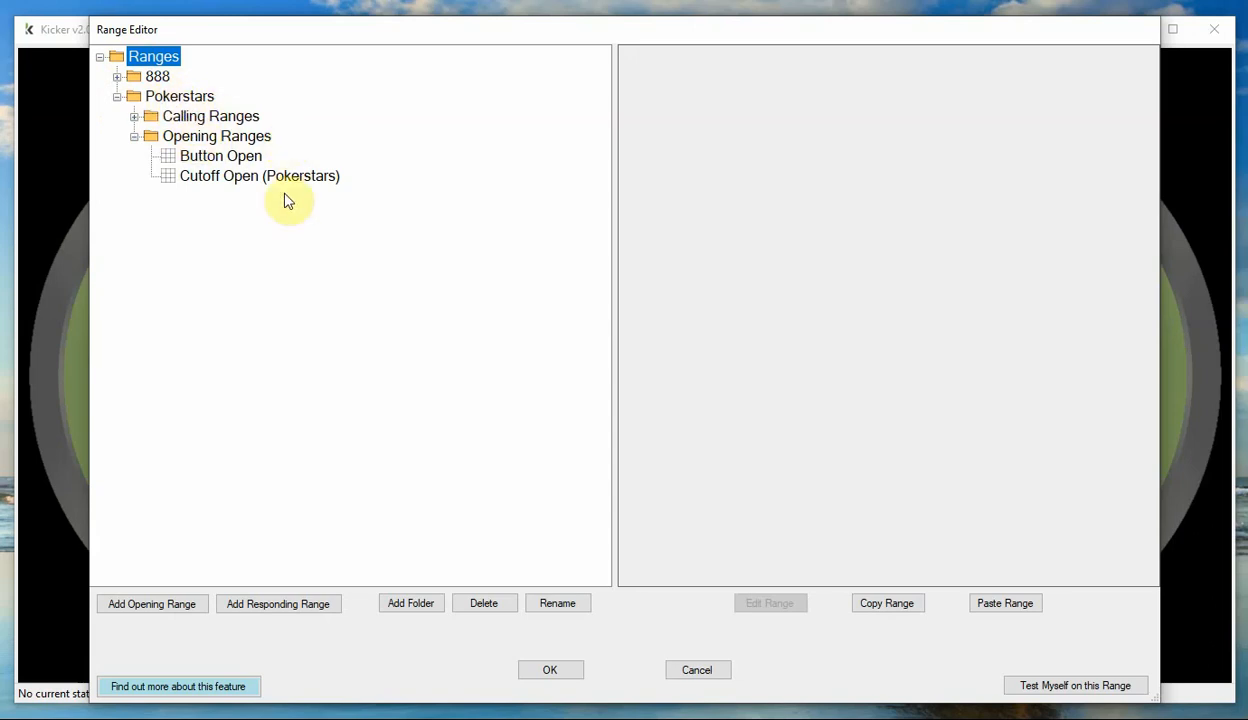
pyautogui.click(225, 140)
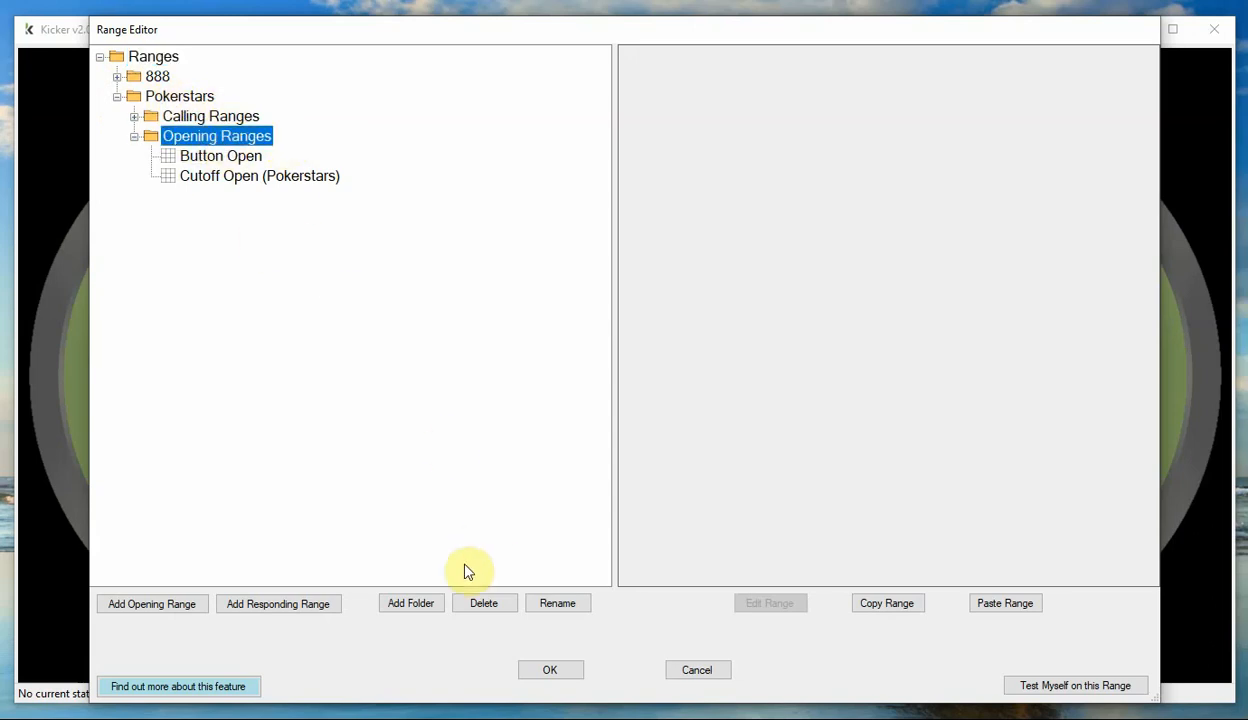
pyautogui.click(155, 604)
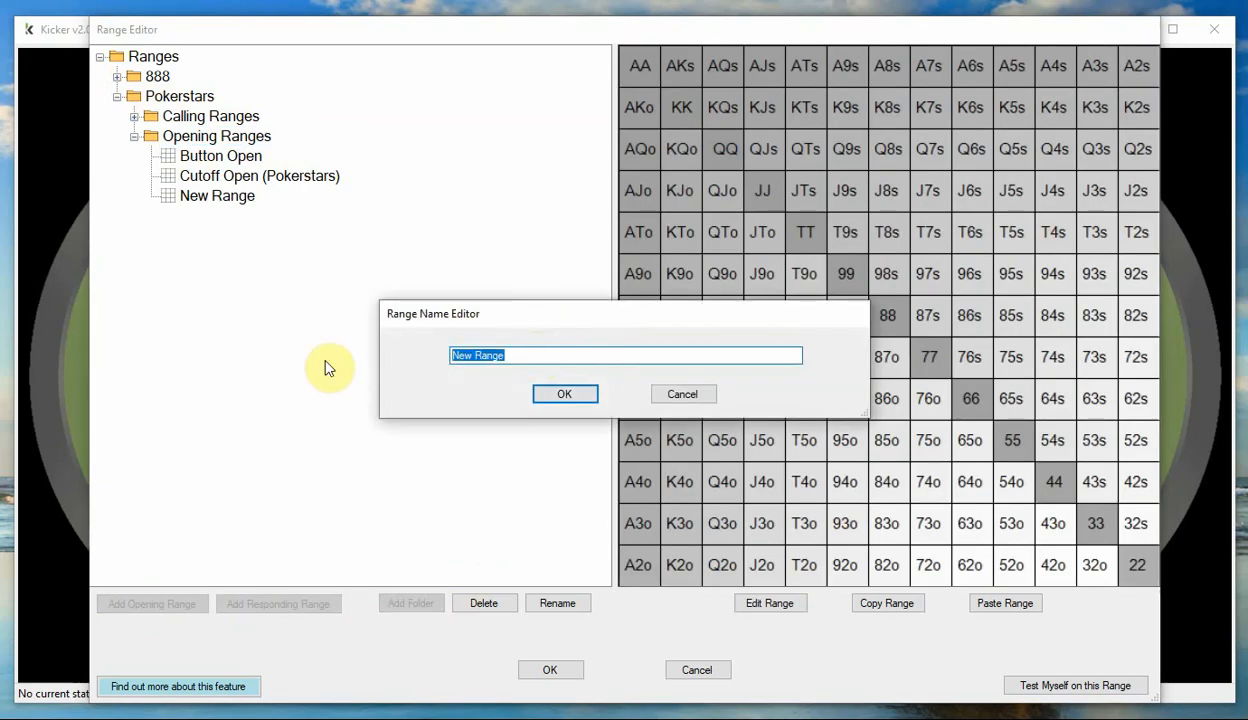
pyautogui.write('Hijack Open')
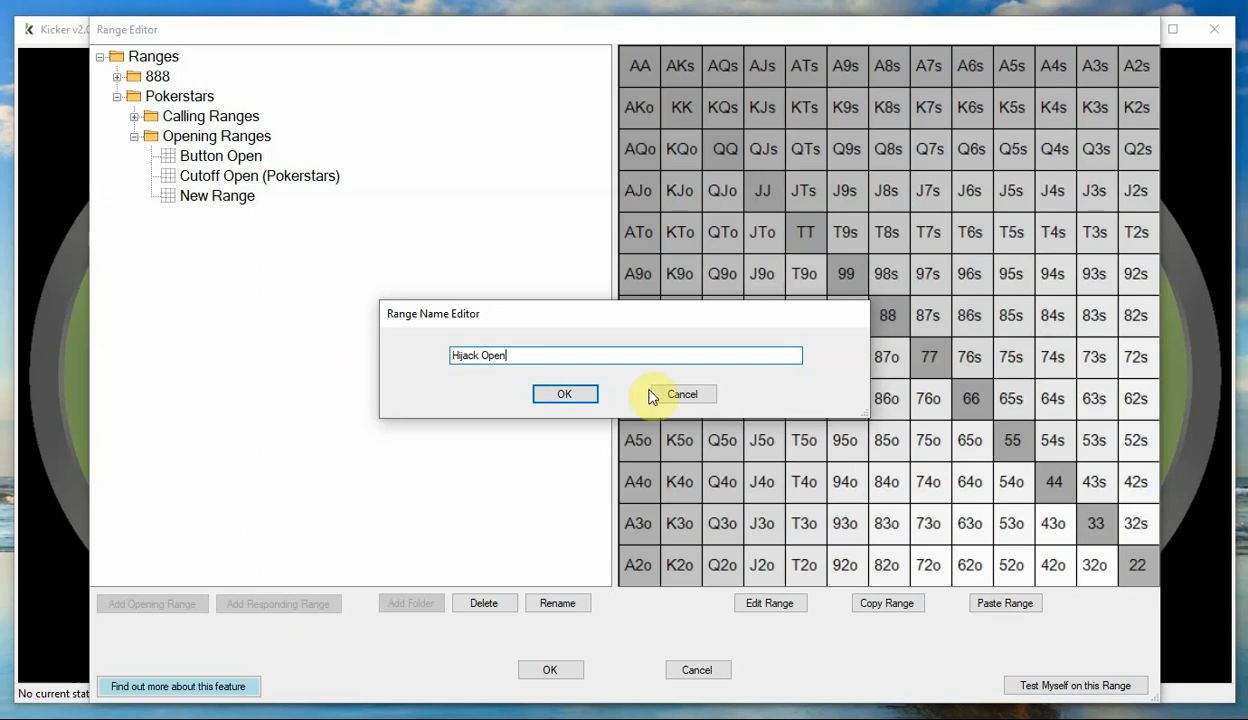
pyautogui.click(585, 396)
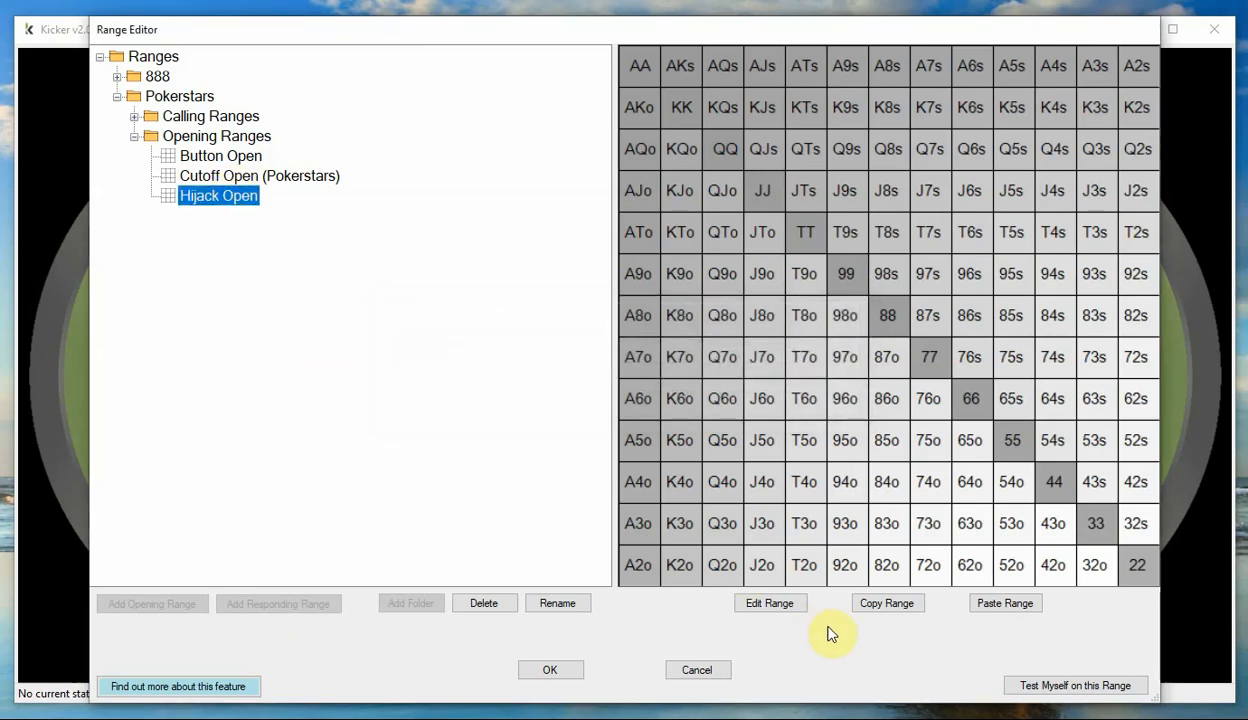
pyautogui.click(782, 606)
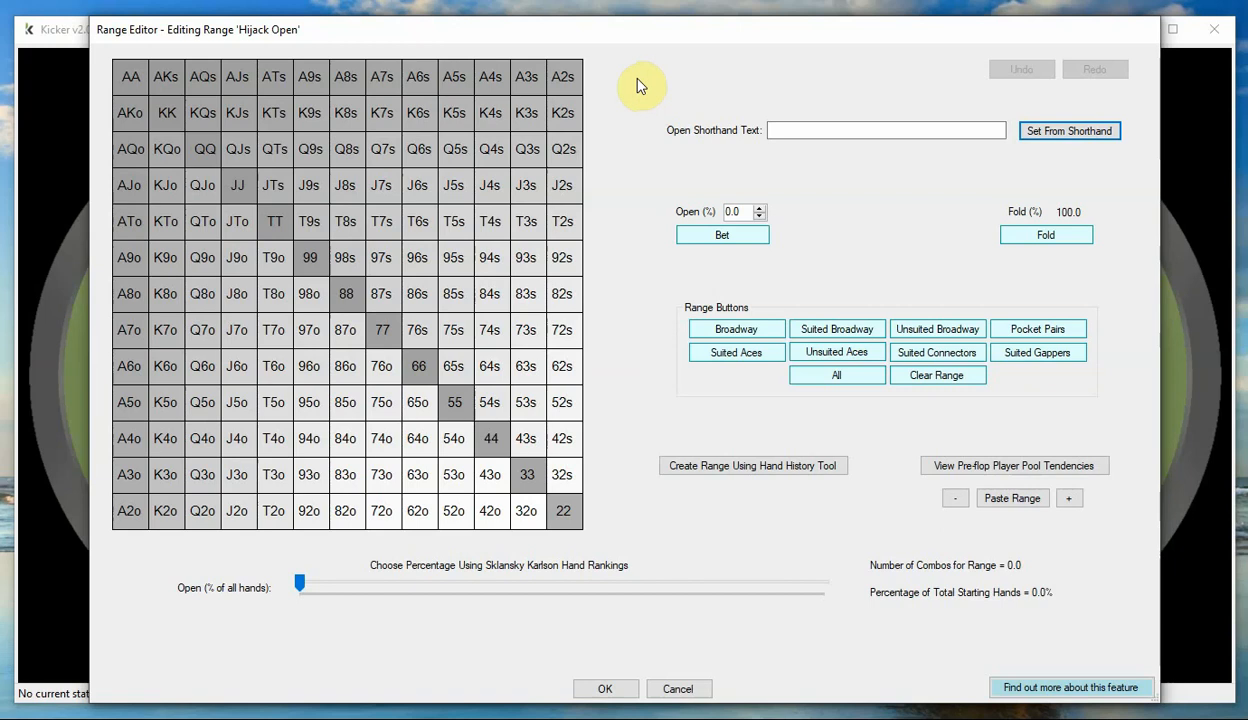
# Set the range from the pasted shorthand text 22+,A2s+,KTs+,QTs+,JTs,A2o+,KTo+,QTo+,JTo and undo it.
pyautogui.rightClick(805, 130)
pyautogui.click(848, 209)
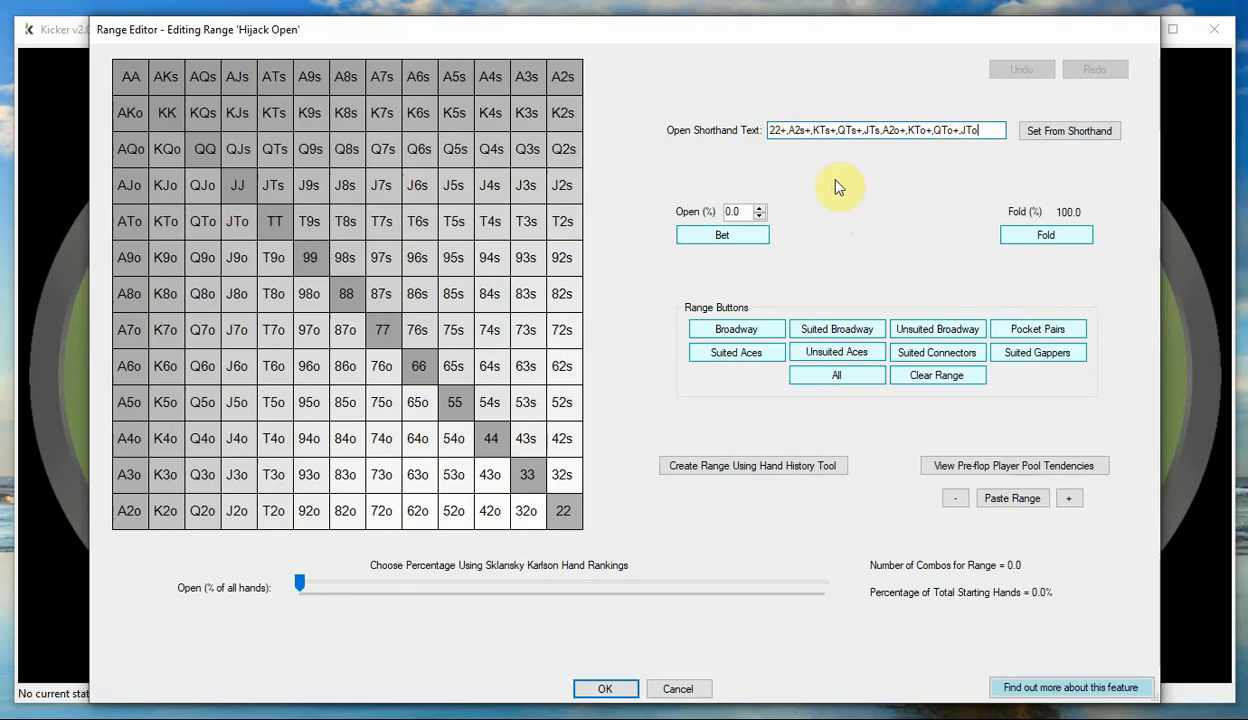
pyautogui.click(1066, 136)
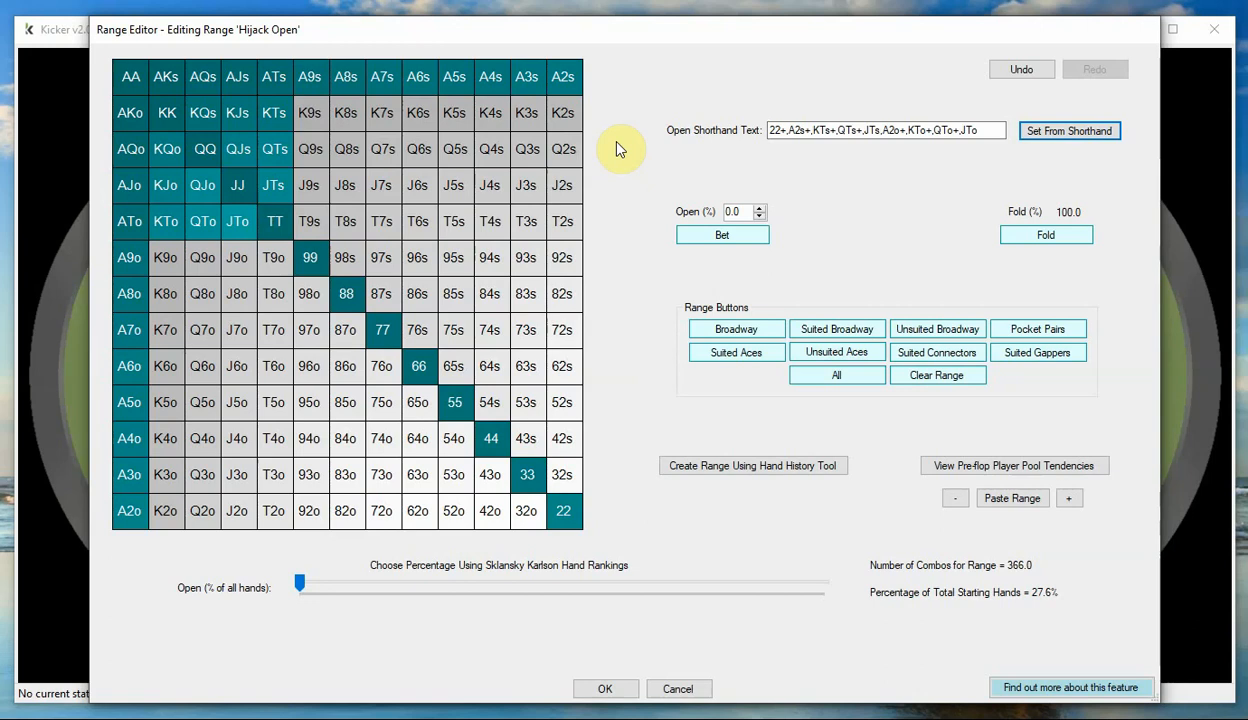
pyautogui.click(1024, 72)
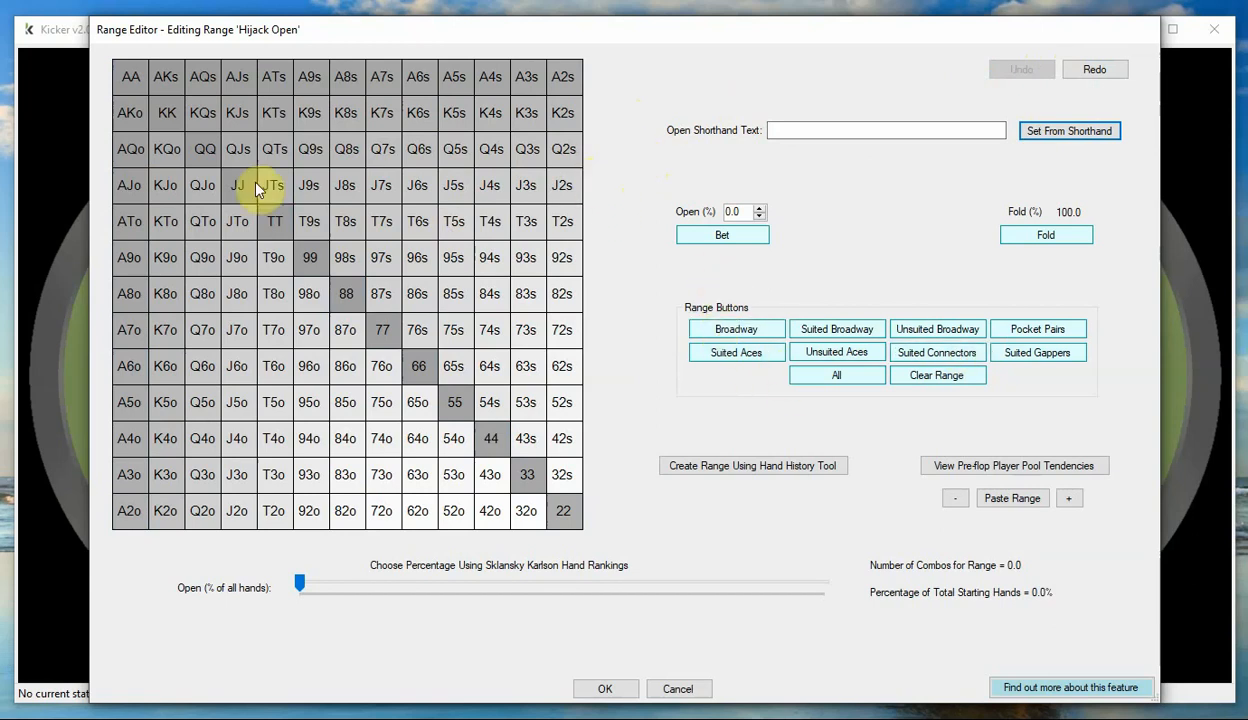
# Add the broadway hands, suited and unsuited aces, pocket pairs, suited connectors, suited gappers and finally all hands, and clear the range.
pyautogui.click(745, 328)
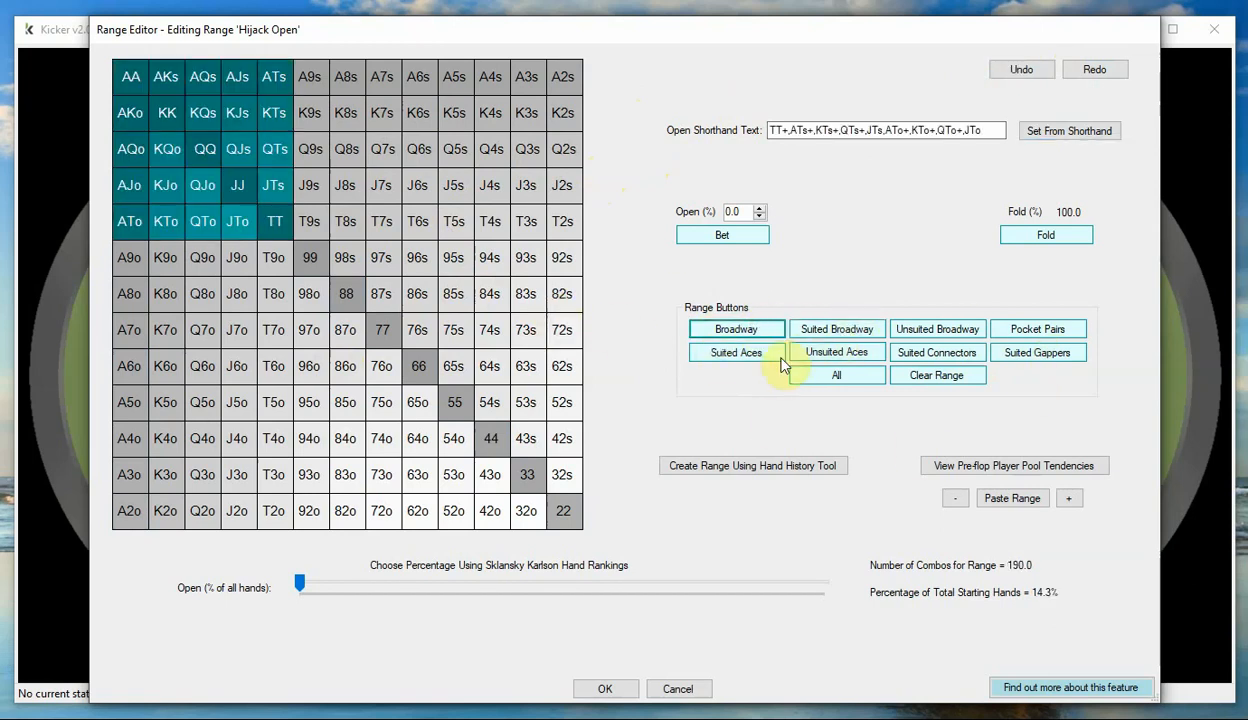
pyautogui.click(748, 358)
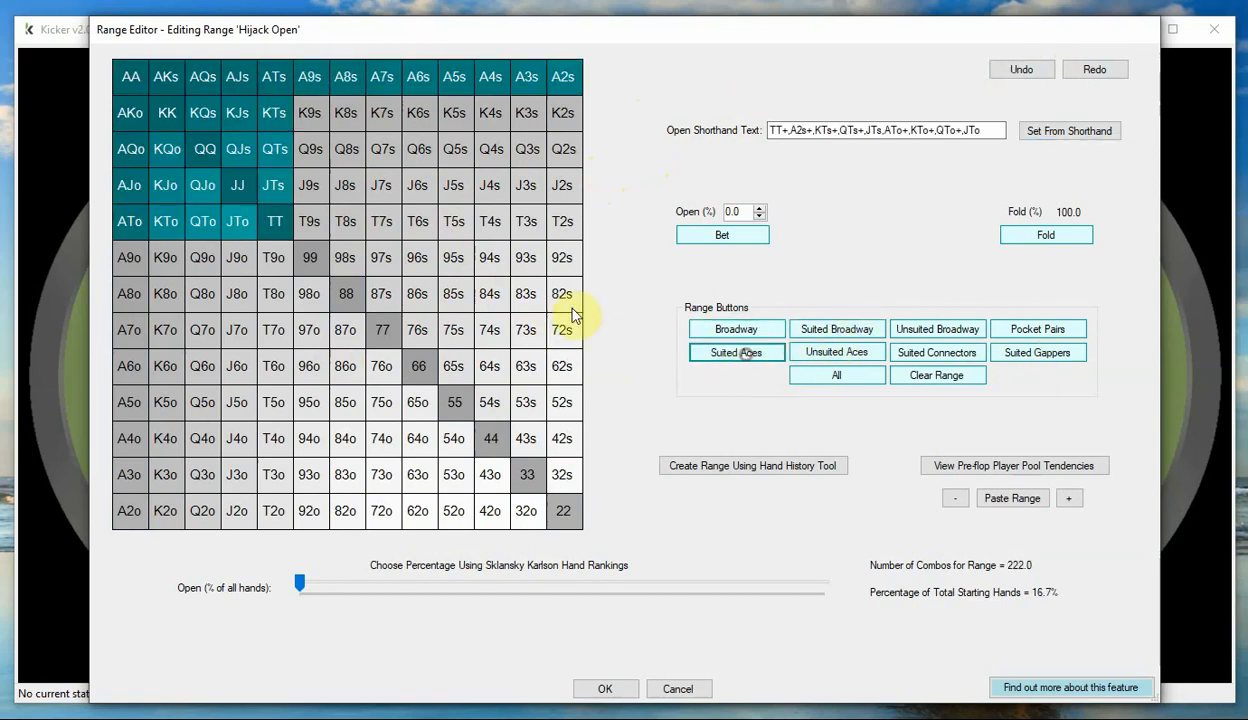
pyautogui.click(860, 352)
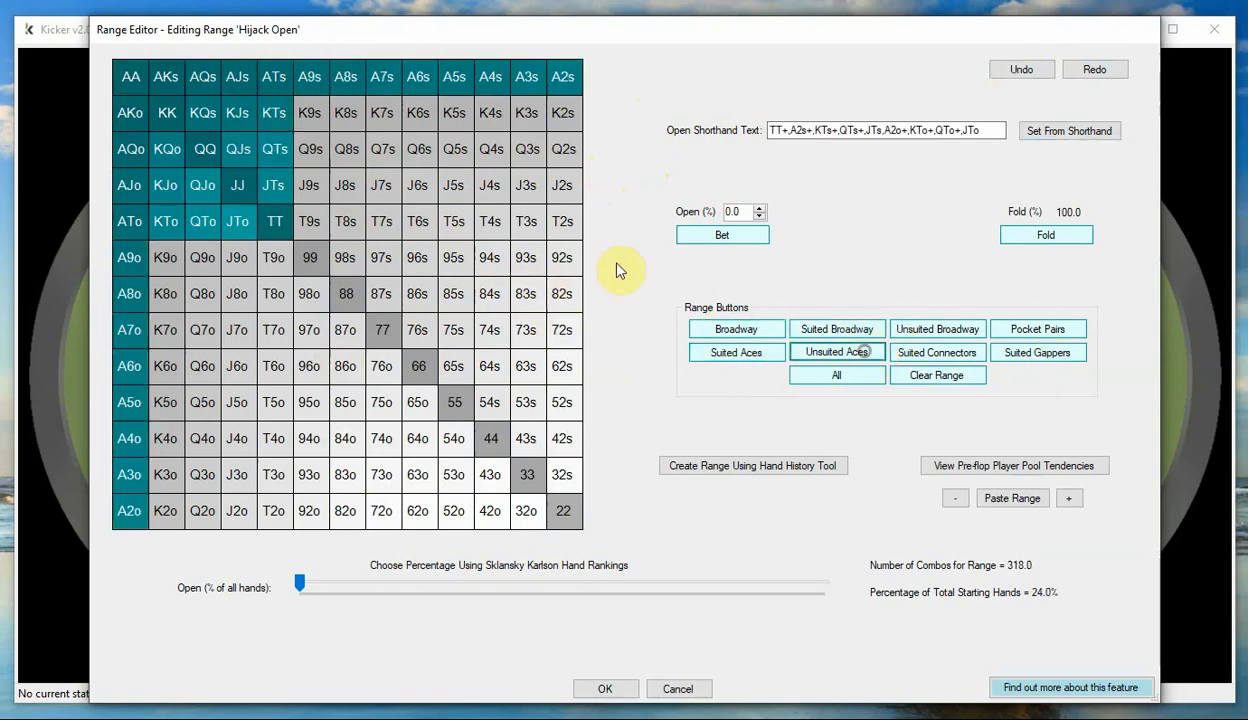
pyautogui.click(1030, 330)
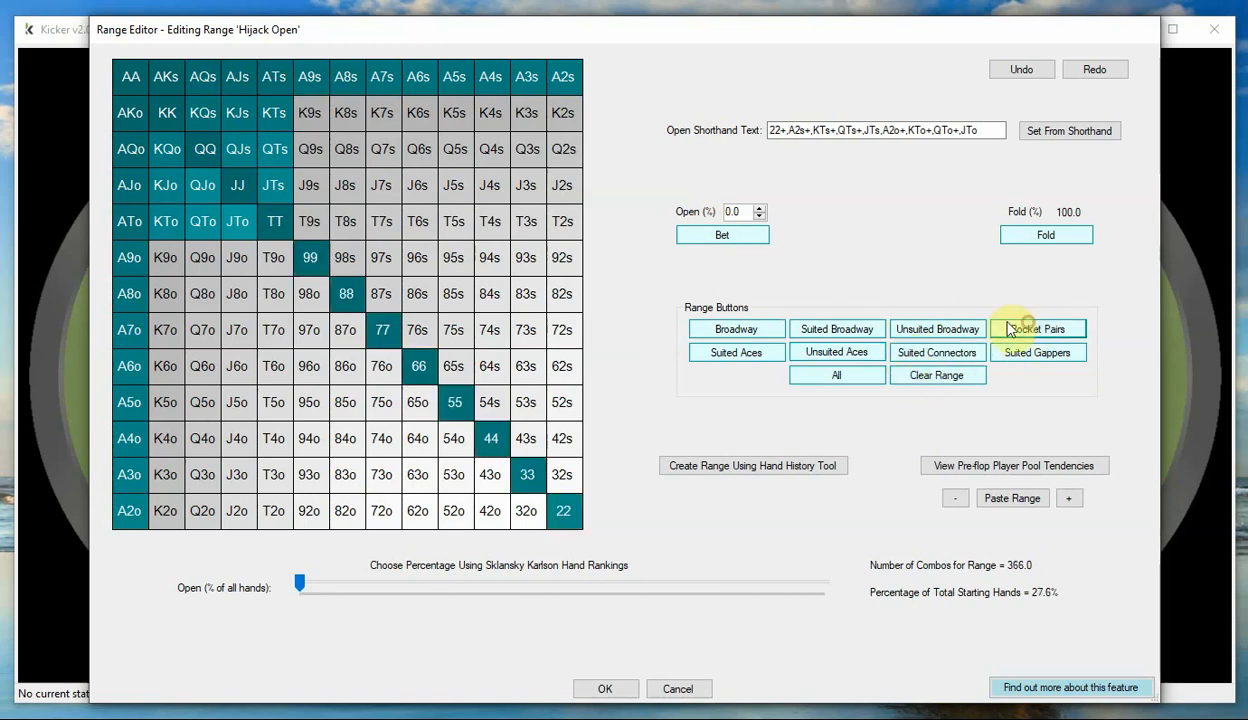
pyautogui.click(964, 357)
pyautogui.click(1021, 352)
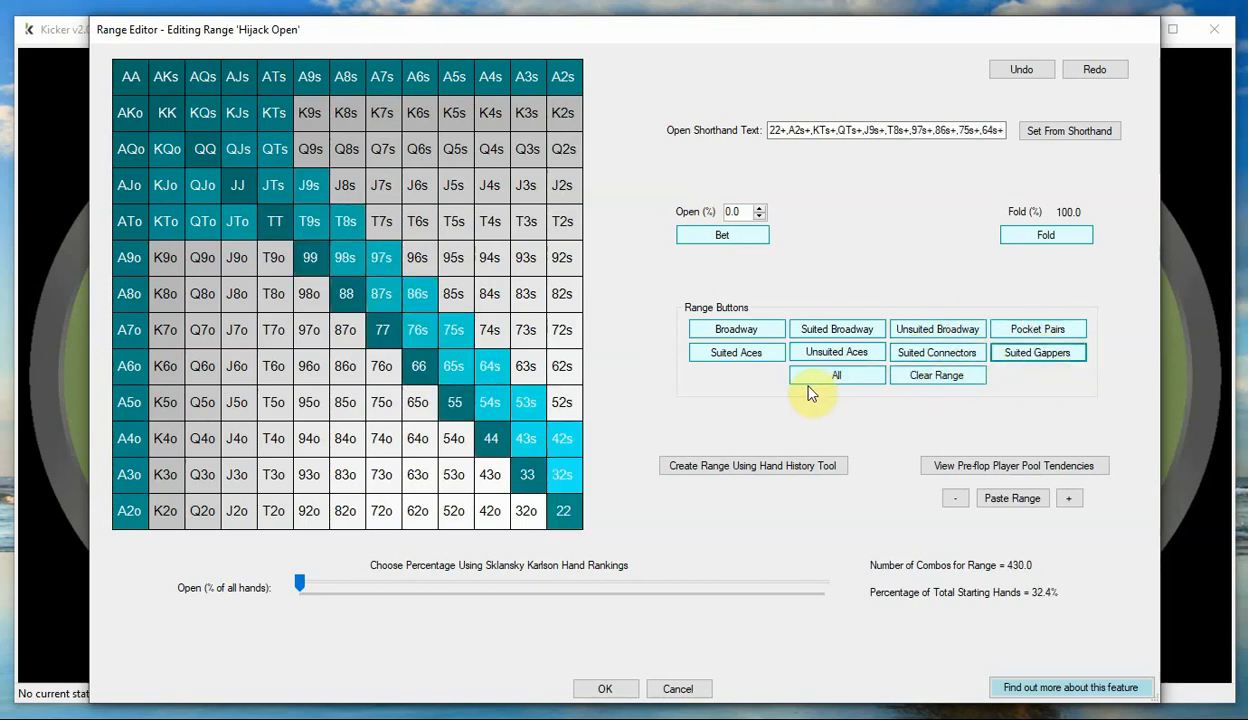
pyautogui.click(866, 382)
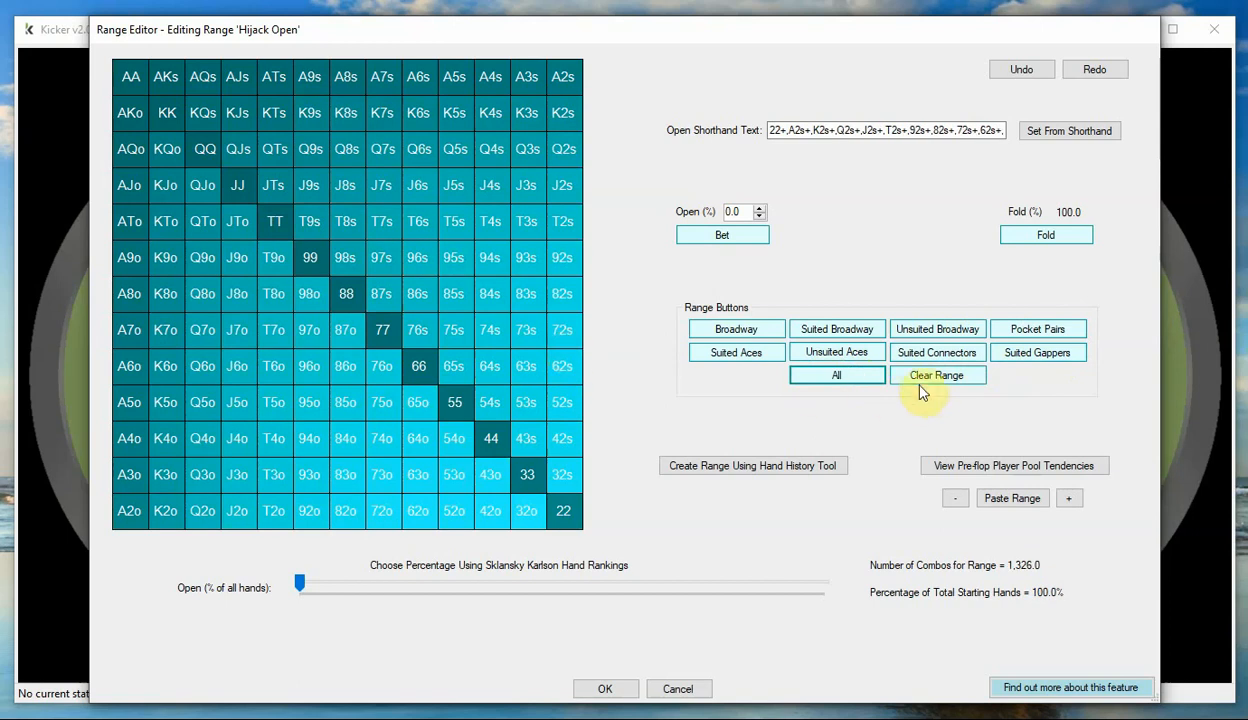
pyautogui.click(934, 378)
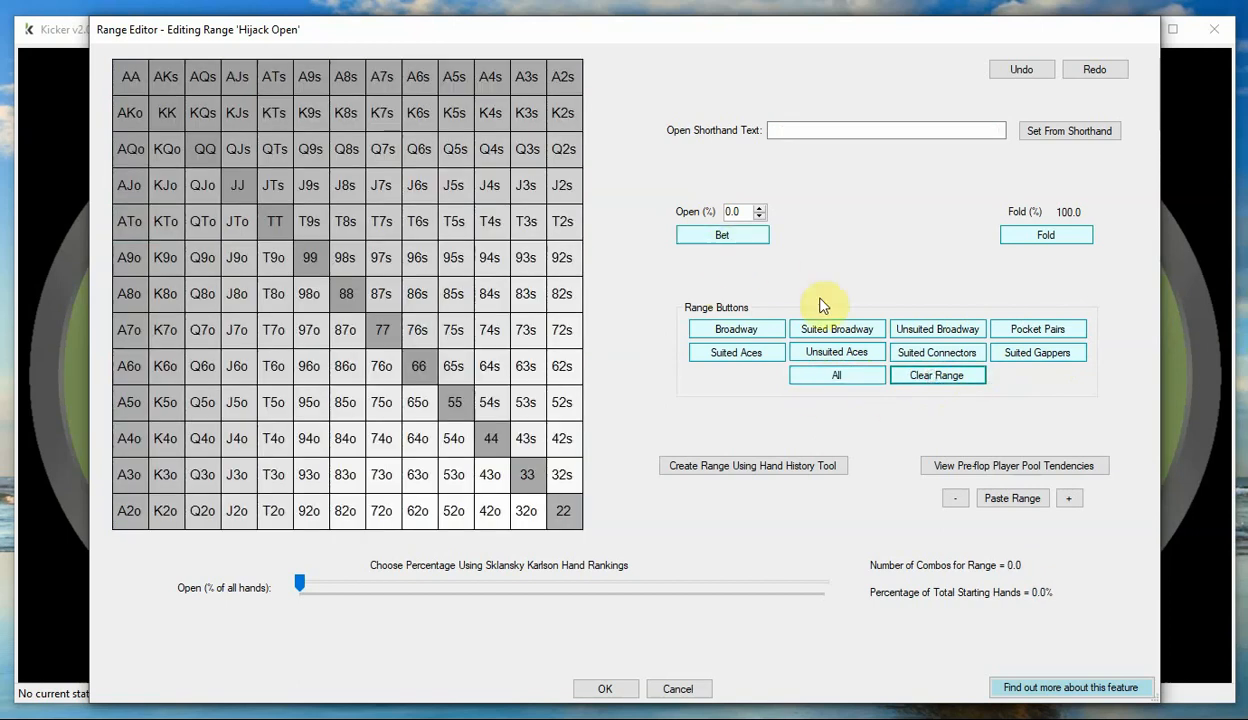
# Add the preset suited broadway and unsuited broadway hands to the range and clear it.
pyautogui.click(870, 336)
pyautogui.click(905, 333)
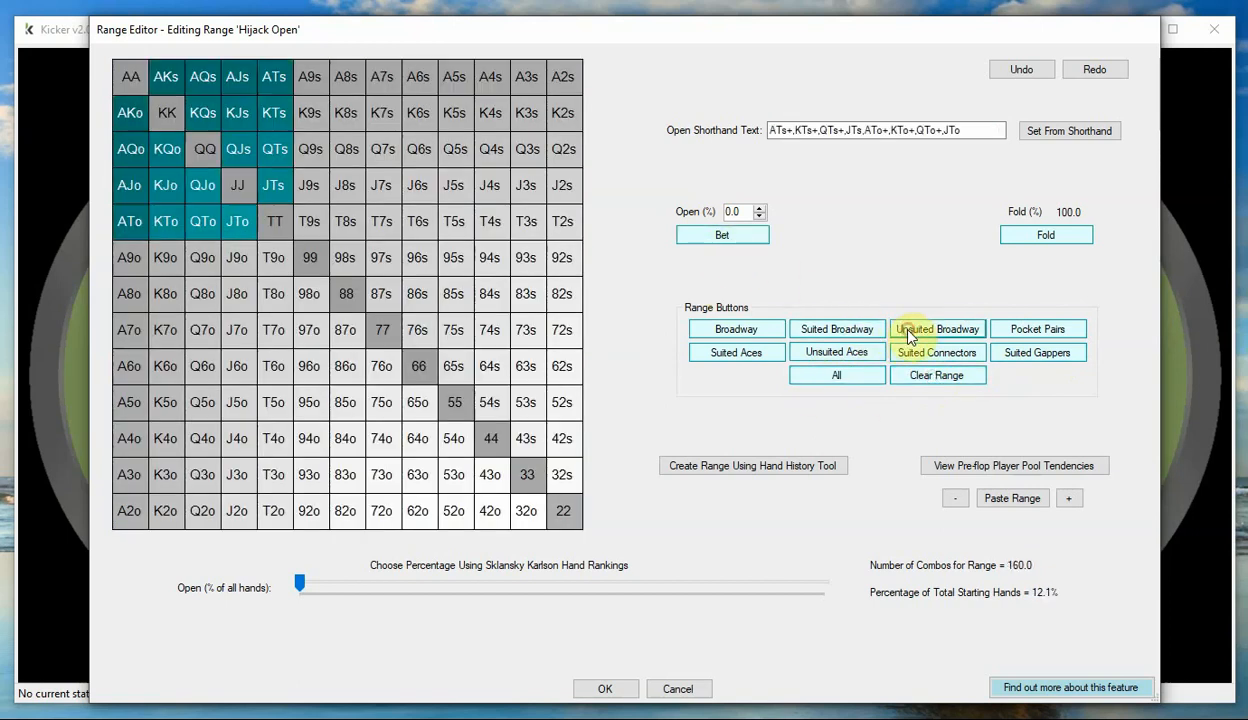
pyautogui.click(951, 381)
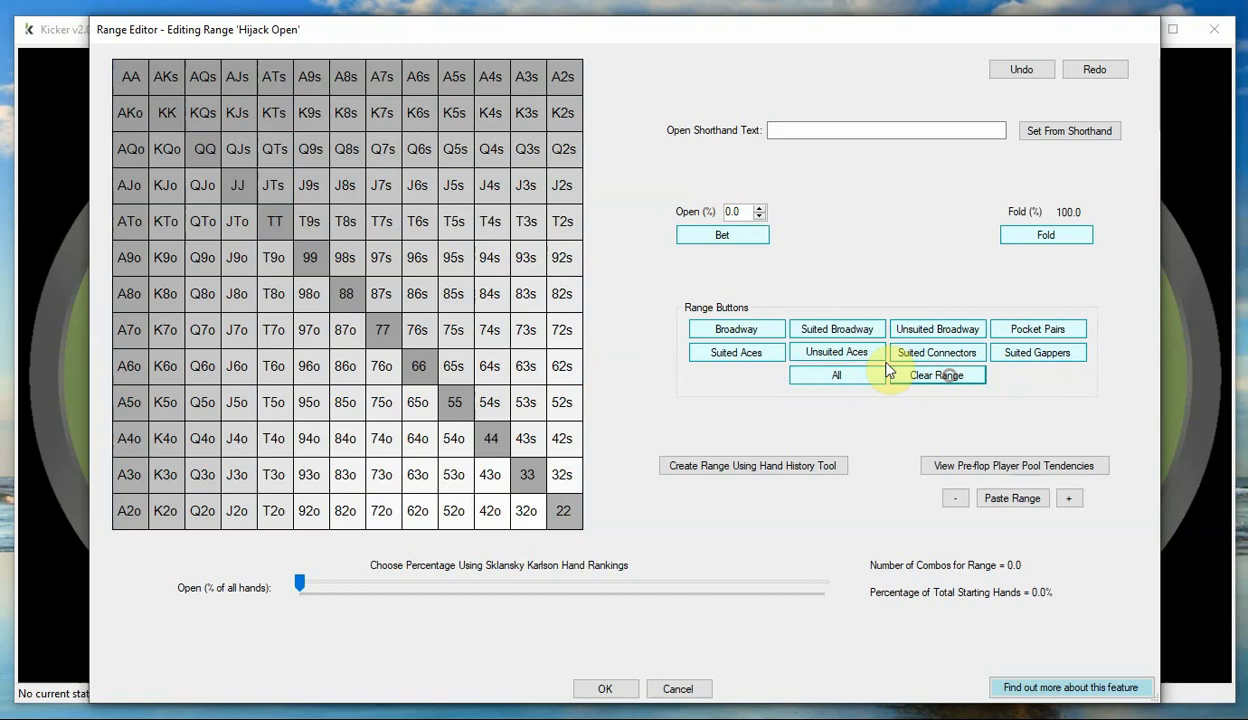
# Pick AA, KK, AKo, KQo, KQs, AQs, AKs, QJs, KJs and AJs individually in the hand grid and clear the range.
pyautogui.click(133, 88)
pyautogui.click(163, 115)
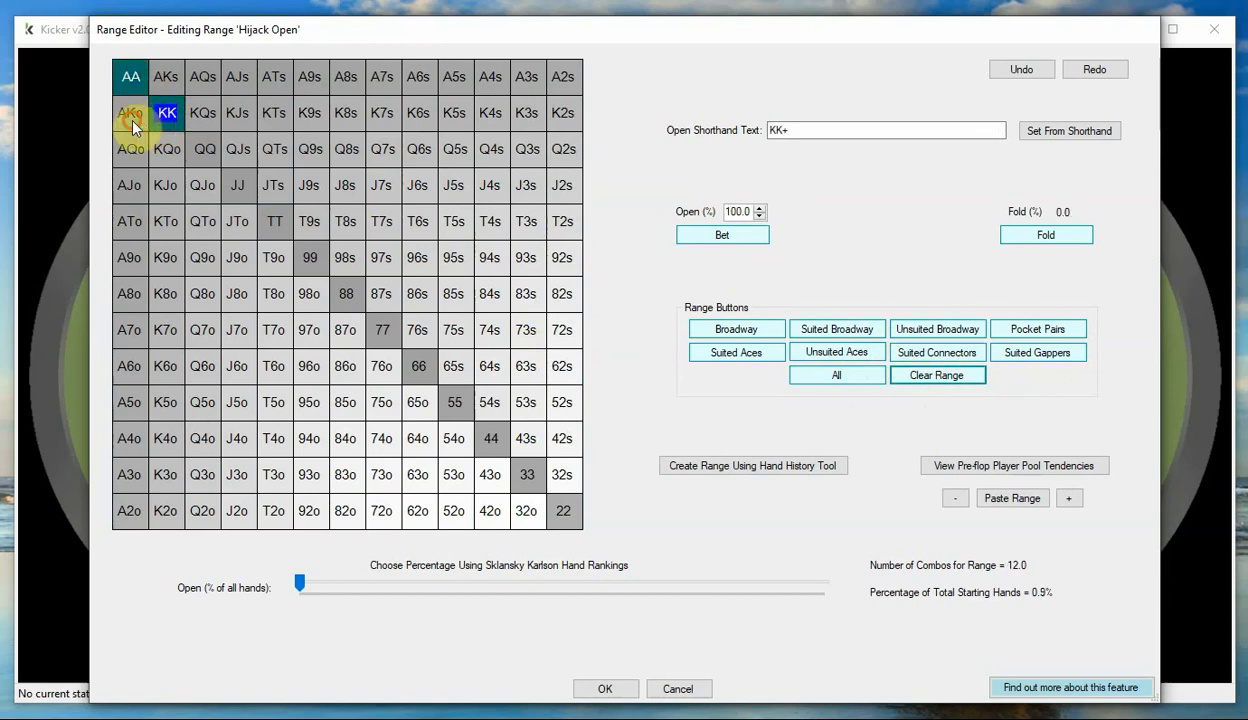
pyautogui.click(129, 116)
pyautogui.click(168, 155)
pyautogui.click(203, 113)
pyautogui.click(203, 77)
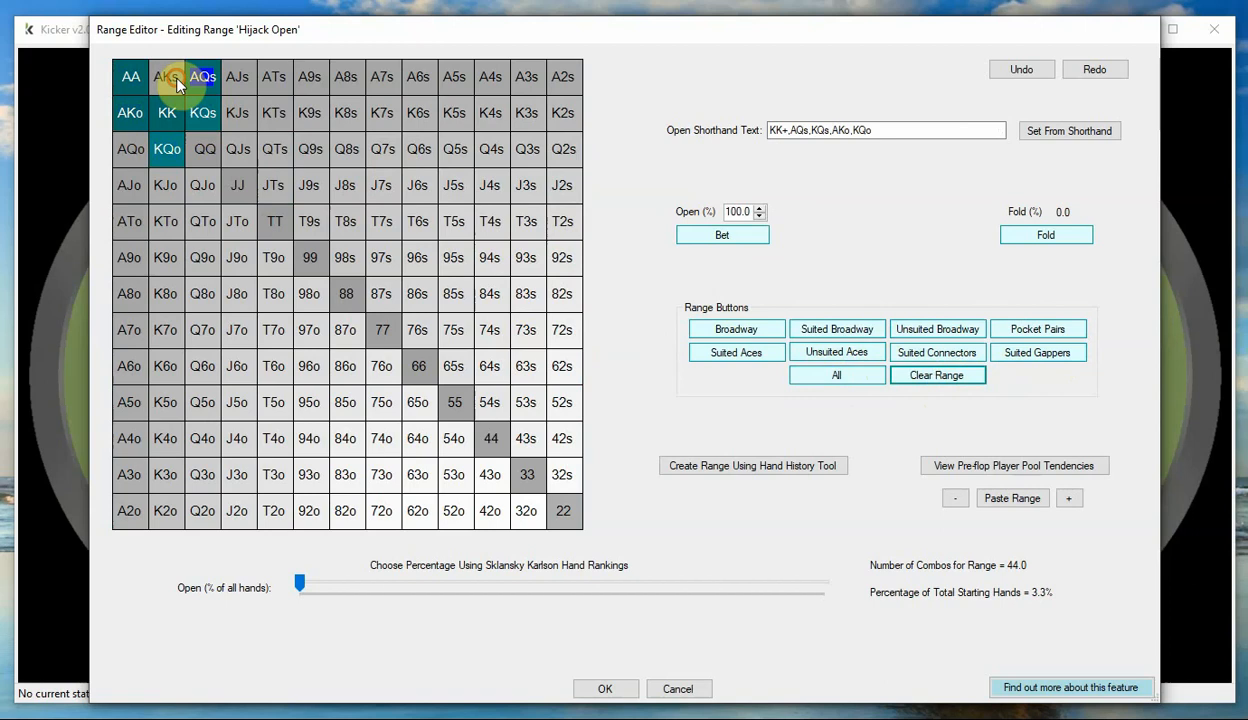
pyautogui.click(172, 75)
pyautogui.click(238, 152)
pyautogui.click(237, 113)
pyautogui.click(237, 77)
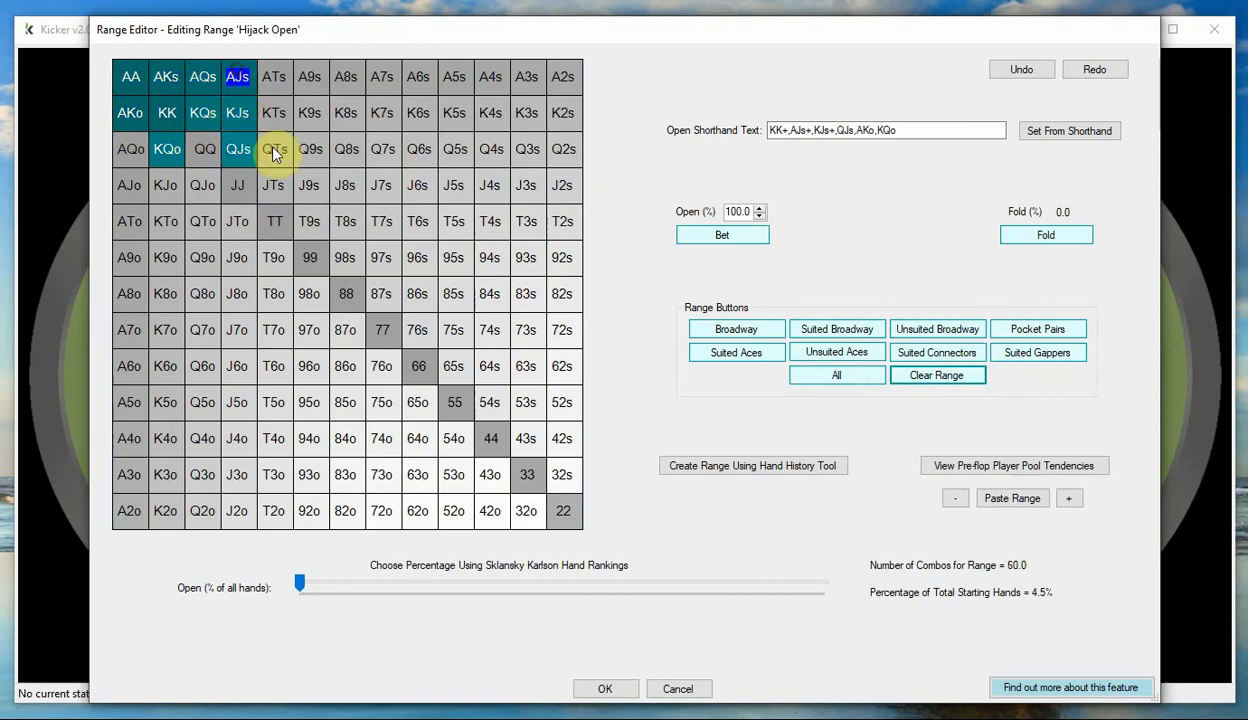
pyautogui.click(930, 376)
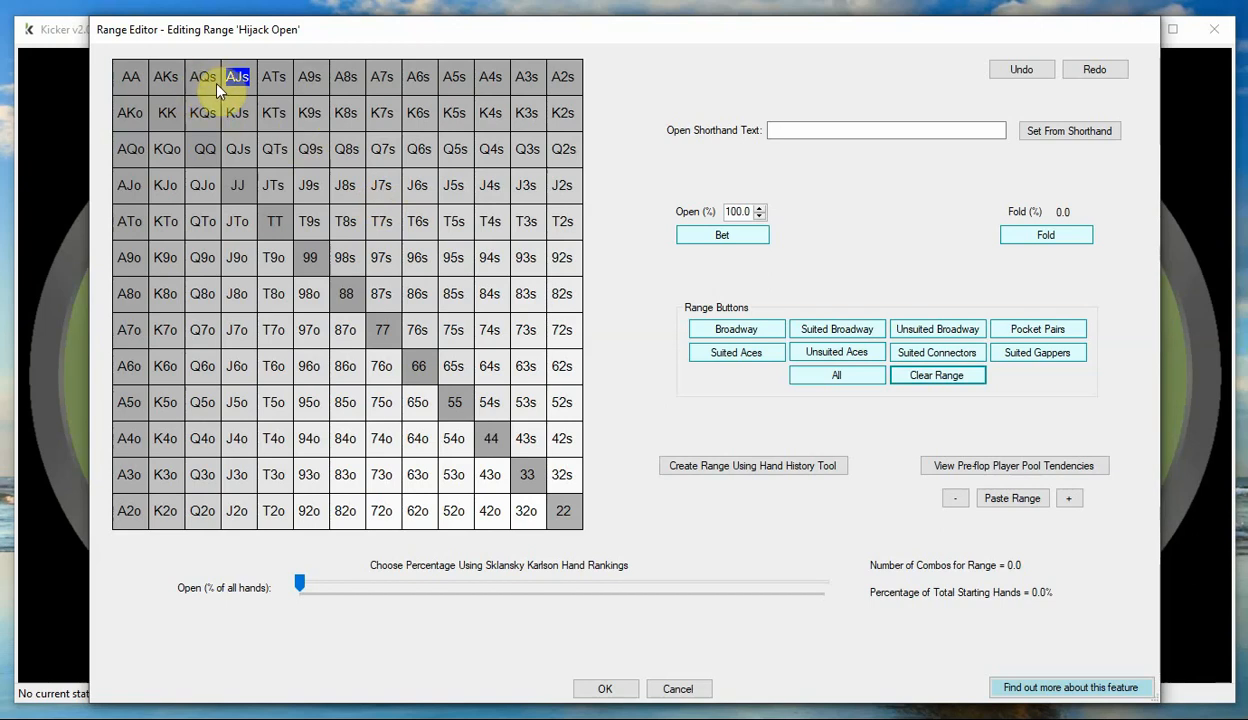
# Add the hands AA and T7s to the range individually and remove both of them again.
pyautogui.click(132, 79)
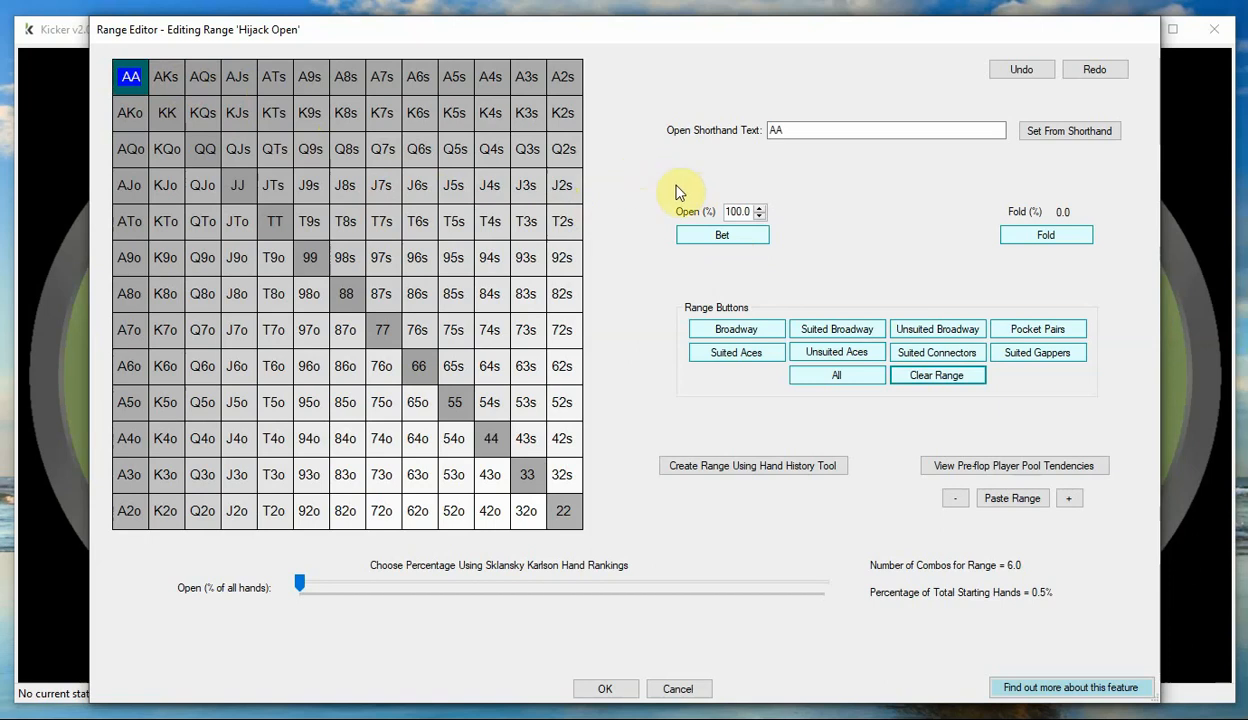
pyautogui.click(388, 230)
pyautogui.click(137, 88)
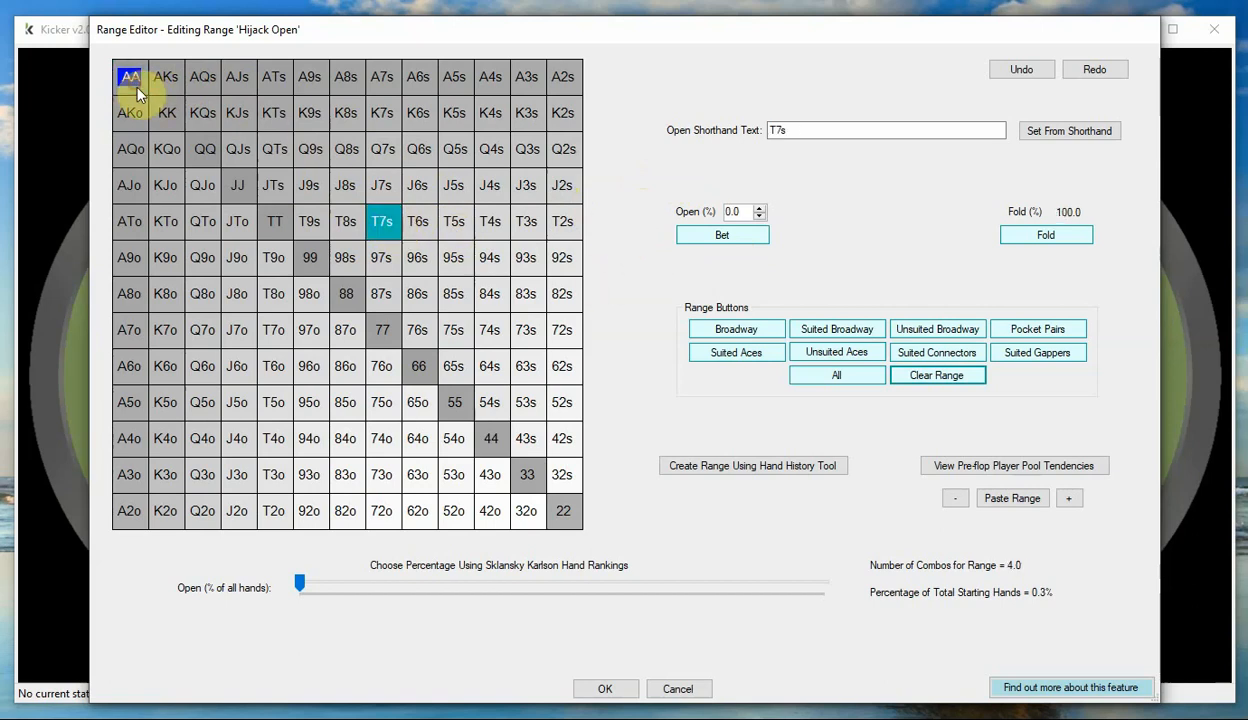
pyautogui.click(390, 228)
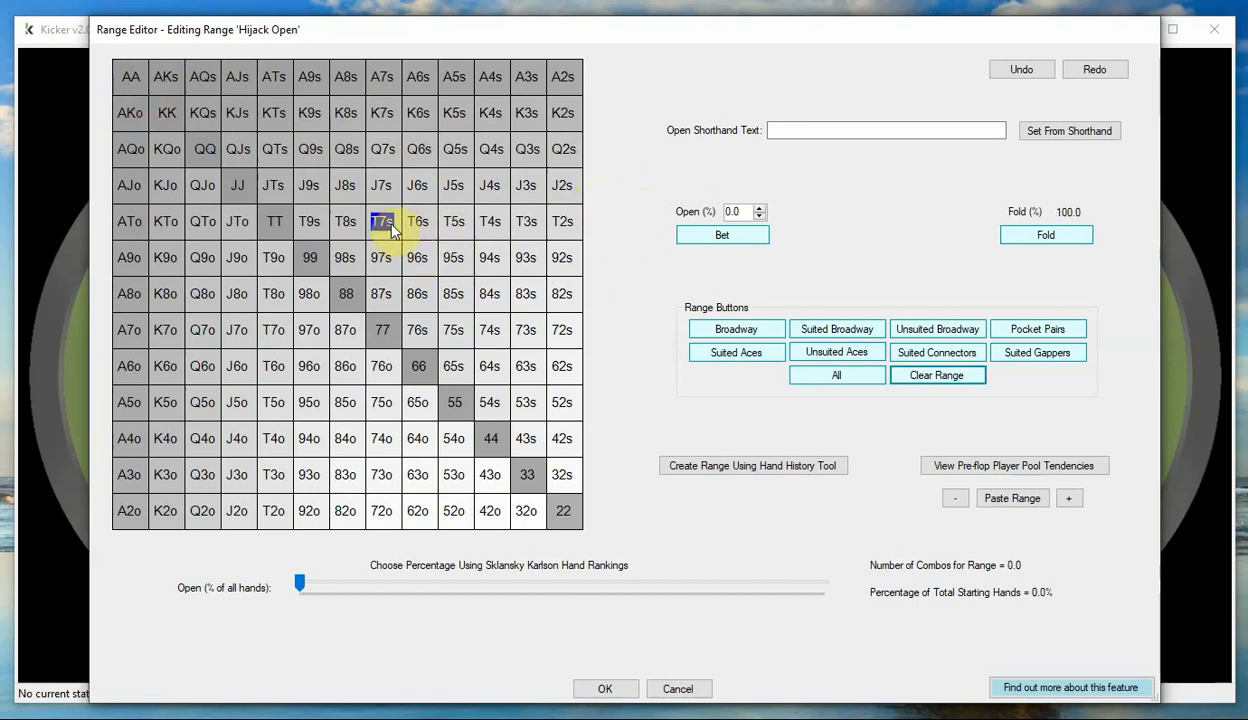
# Raise the opening frequency of T7s to 50% and clear the range.
pyautogui.click(760, 209)
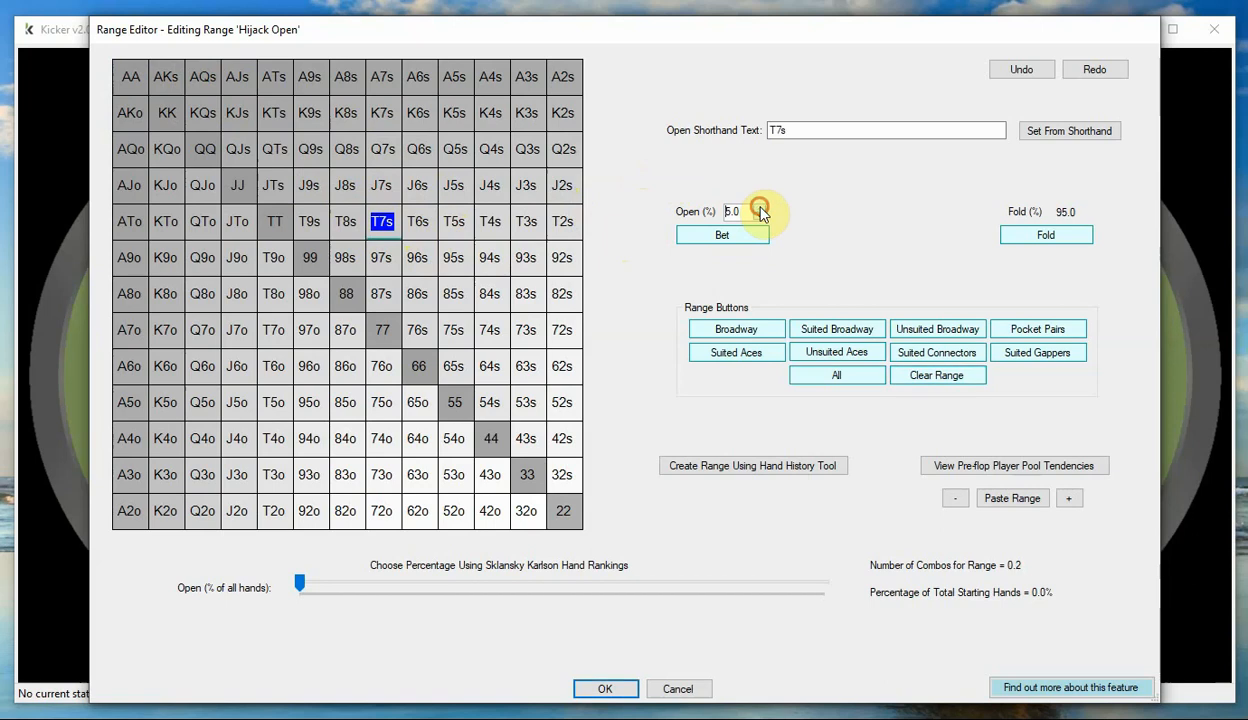
pyautogui.click(760, 209)
pyautogui.click(760, 209)
pyautogui.click(760, 209)
pyautogui.click(760, 209)
pyautogui.click(760, 209)
pyautogui.click(760, 209)
pyautogui.click(760, 209)
pyautogui.click(760, 209)
pyautogui.click(920, 378)
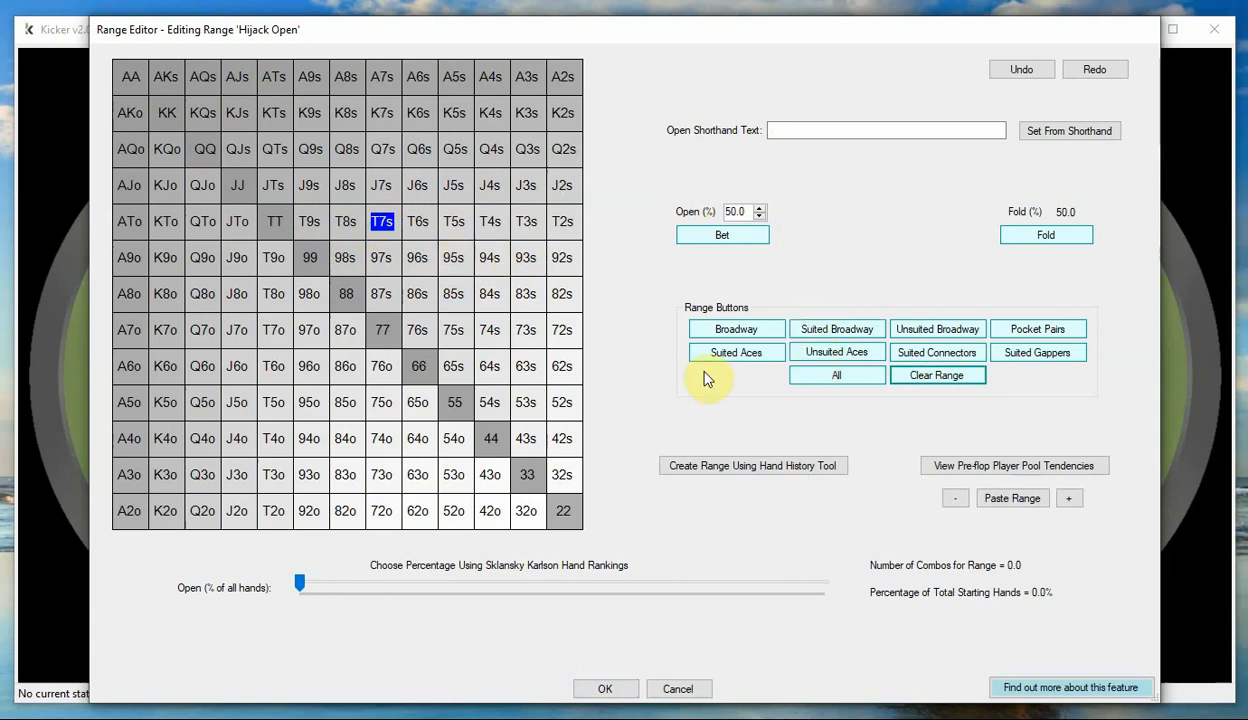
# Create the six-player hijack opening range with the Hand History Tool at a 20% threshold, apply it and clear the range.
pyautogui.click(746, 470)
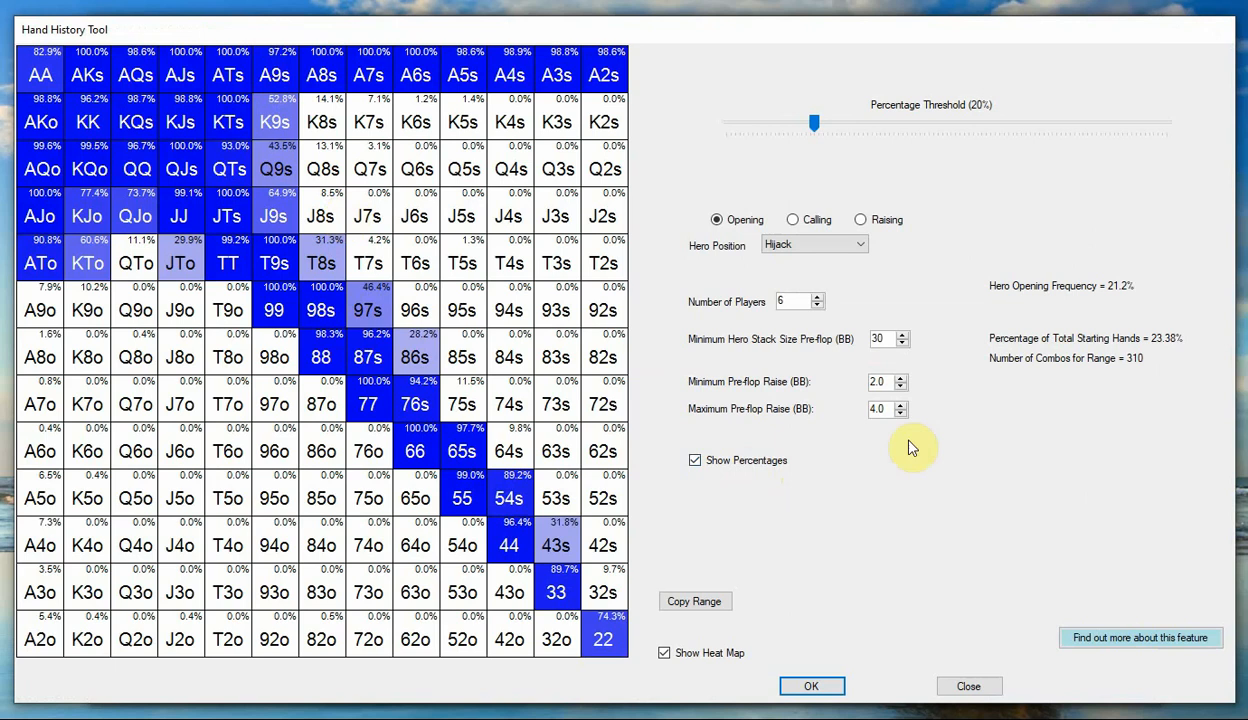
pyautogui.click(1140, 644)
pyautogui.moveTo(760, 133); pyautogui.dragTo(797, 125)
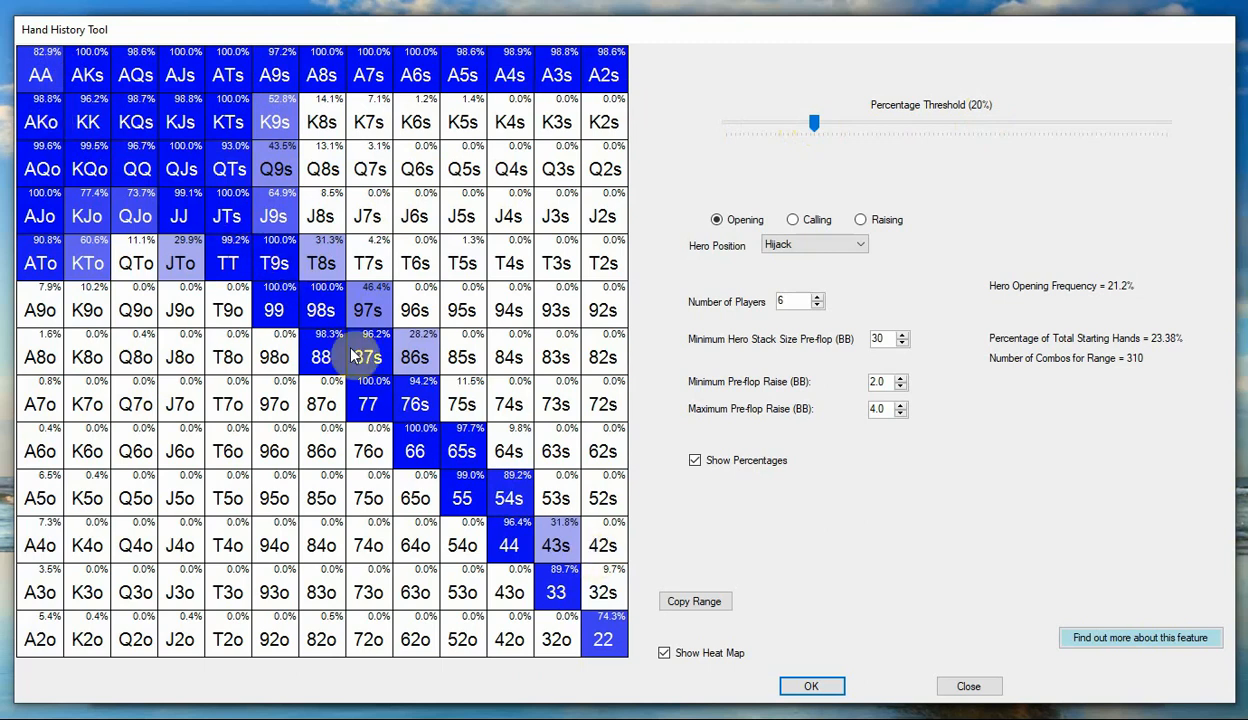
pyautogui.click(812, 687)
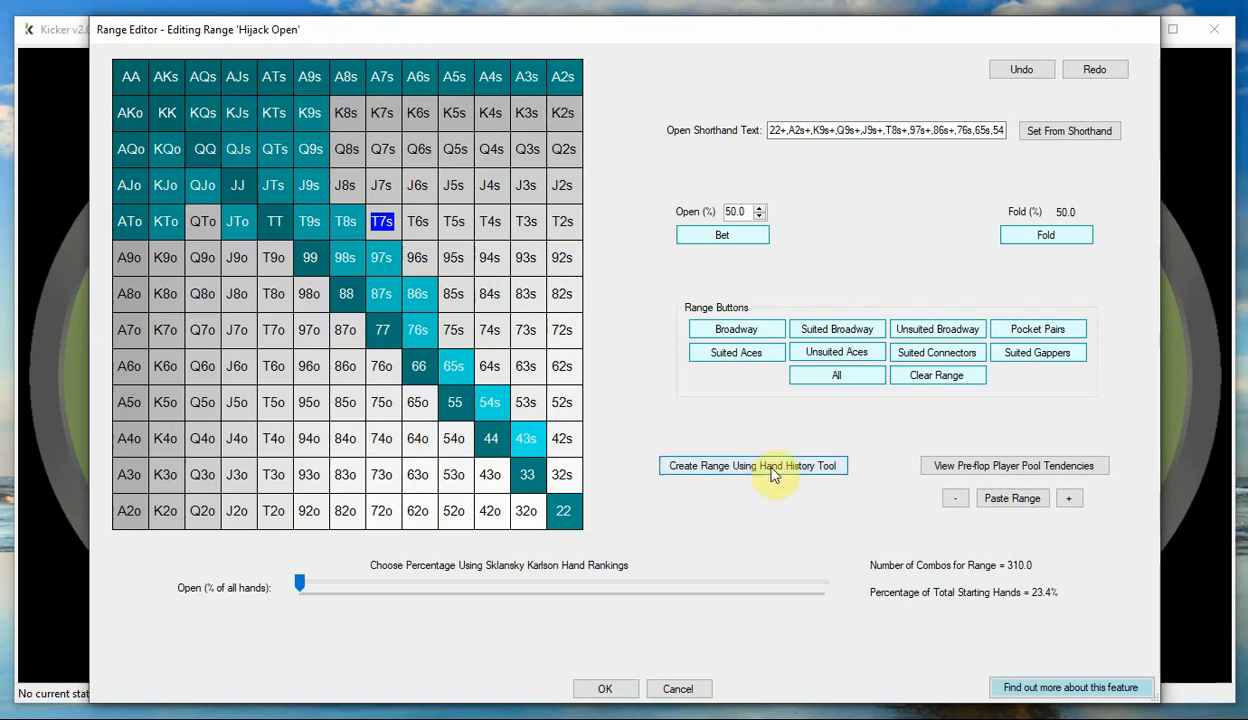
pyautogui.click(945, 380)
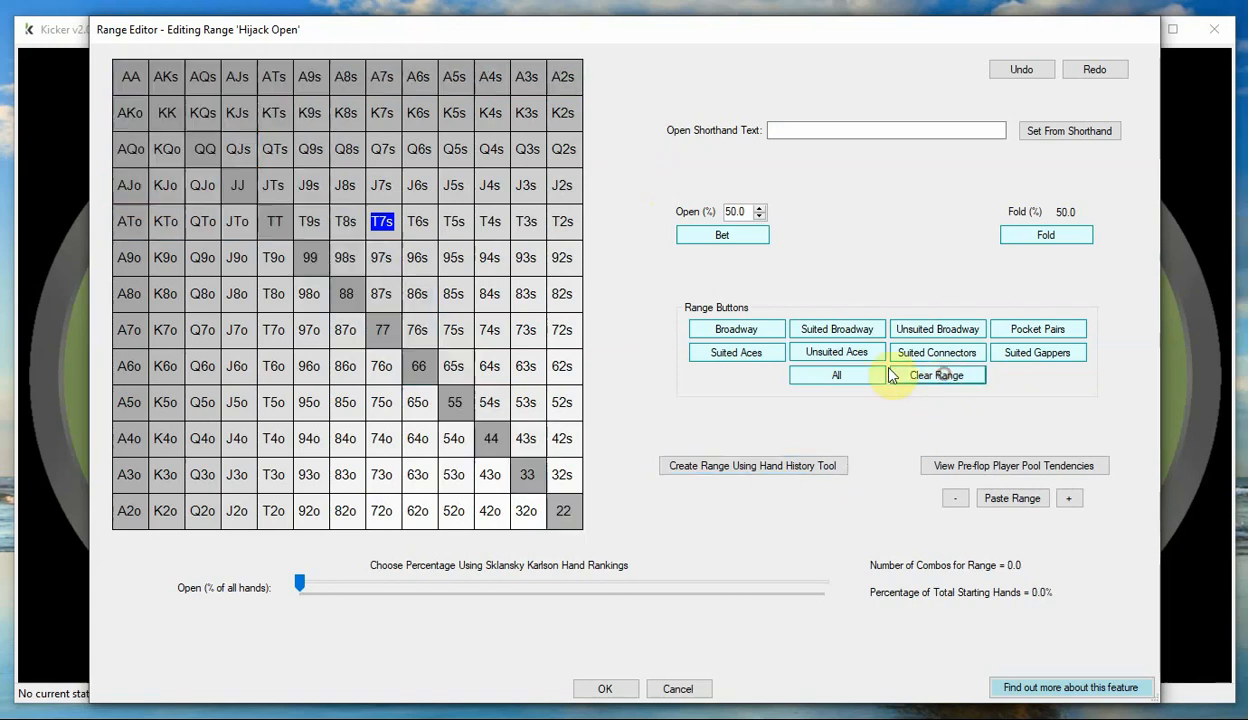
# Copy the six-player hijack open range from the pre-flop player pool tendencies at a 22% threshold and paste it into the edited range.
pyautogui.click(1041, 468)
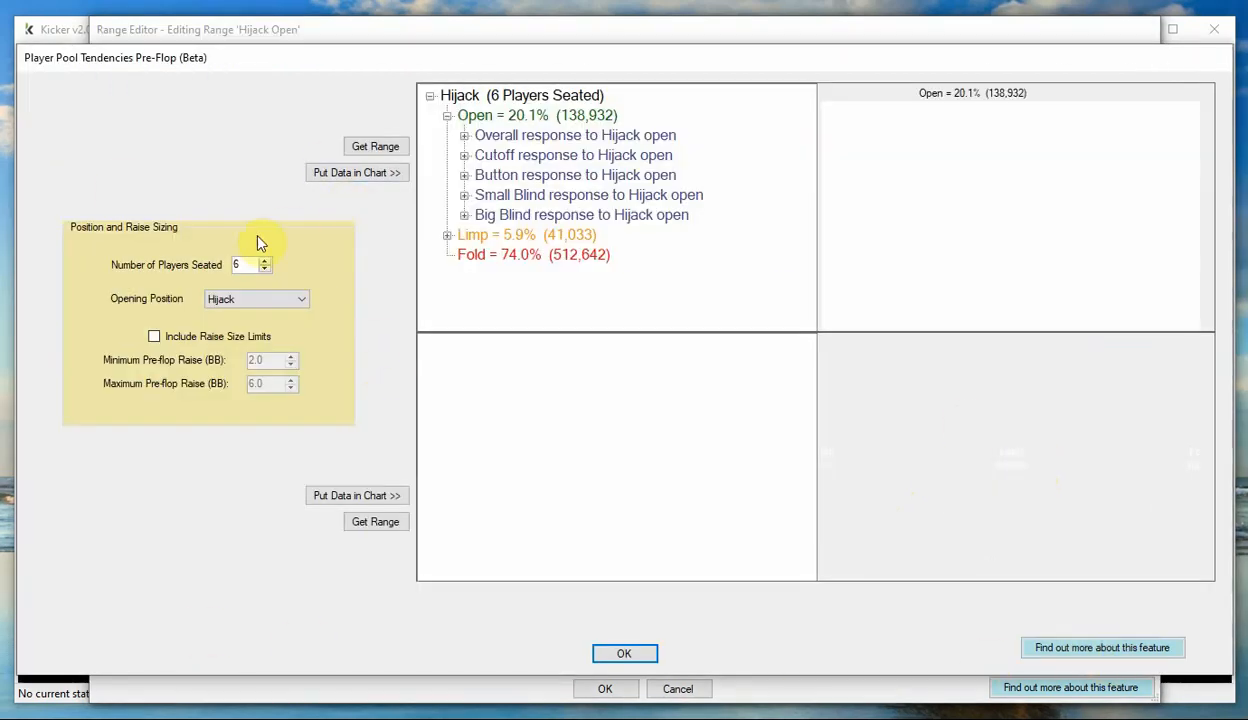
pyautogui.click(522, 117)
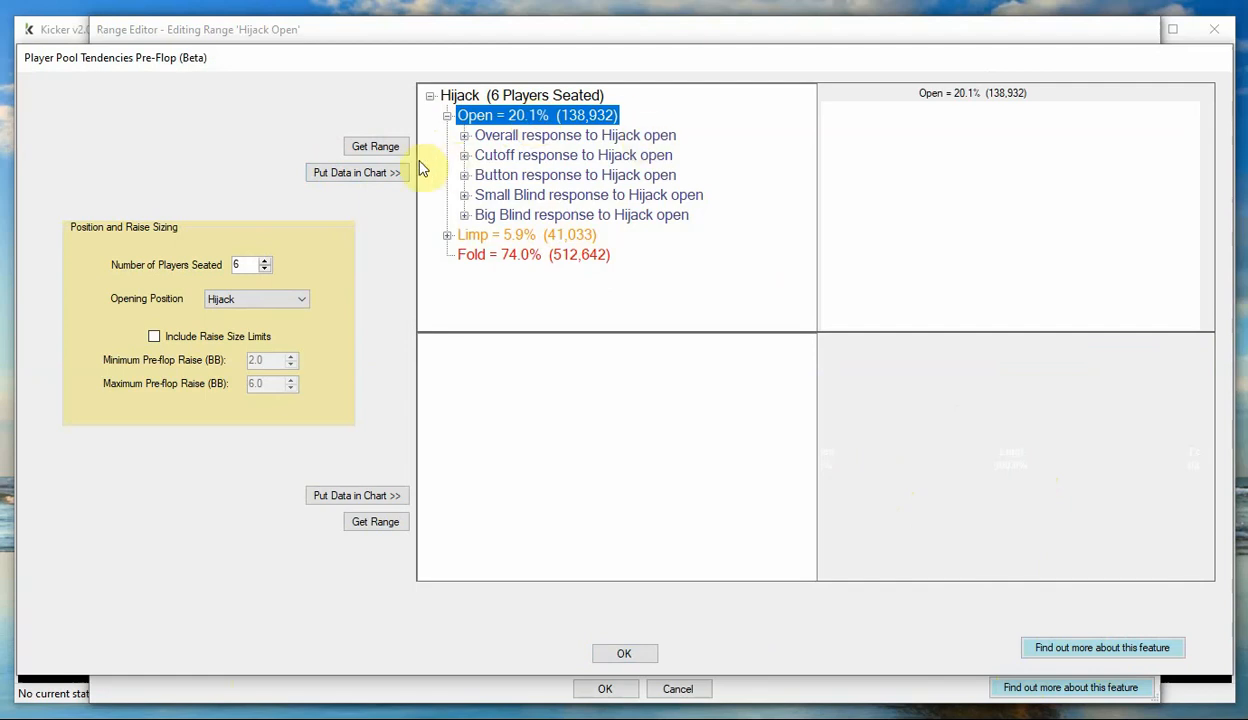
pyautogui.click(390, 150)
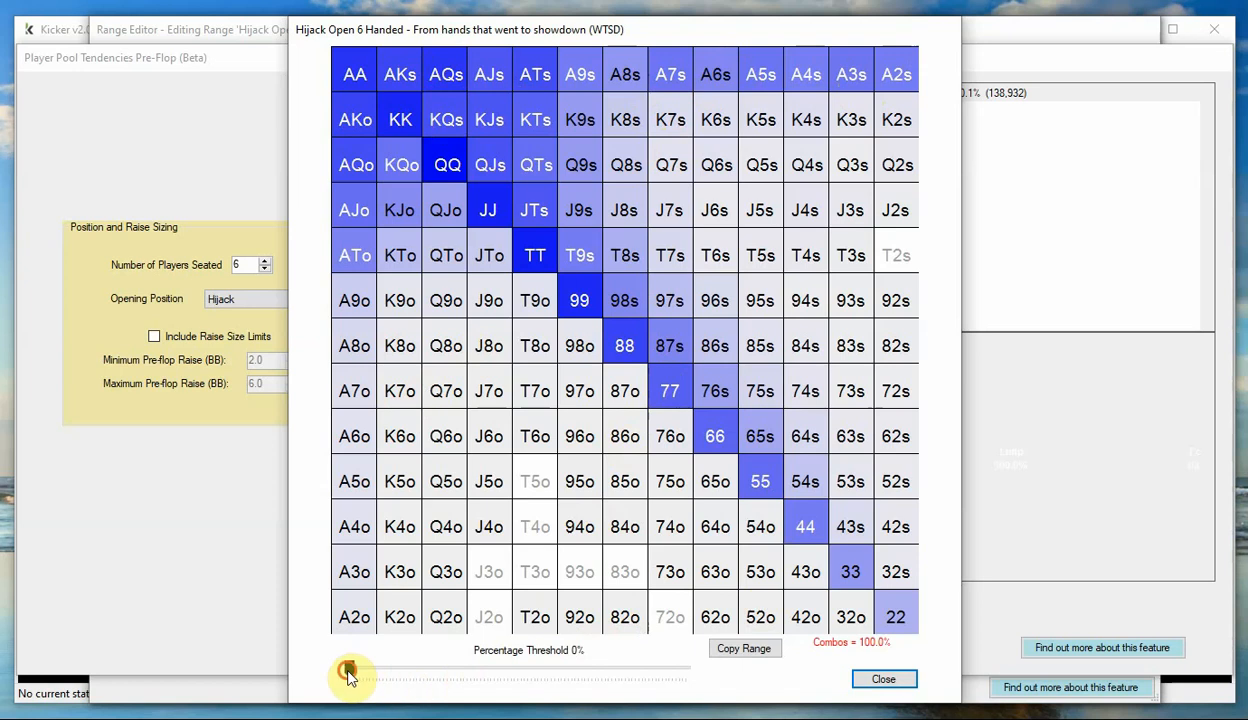
pyautogui.moveTo(348, 669); pyautogui.dragTo(418, 675)
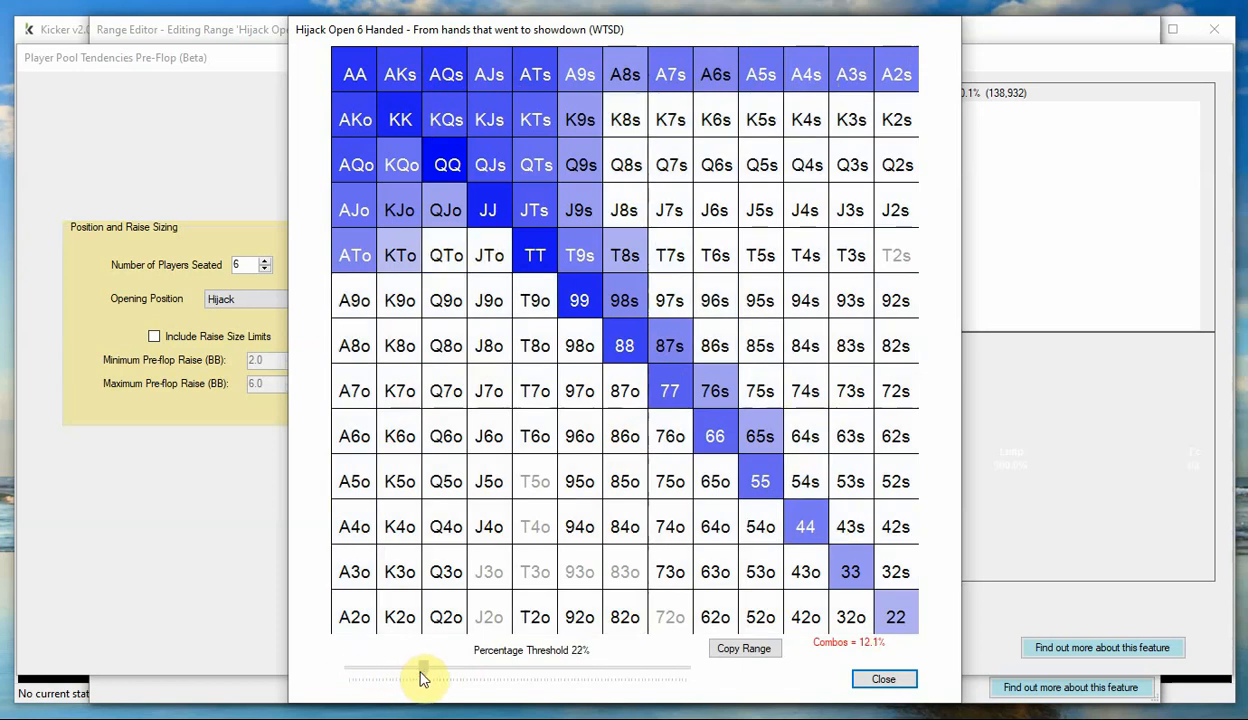
pyautogui.click(750, 650)
pyautogui.click(883, 679)
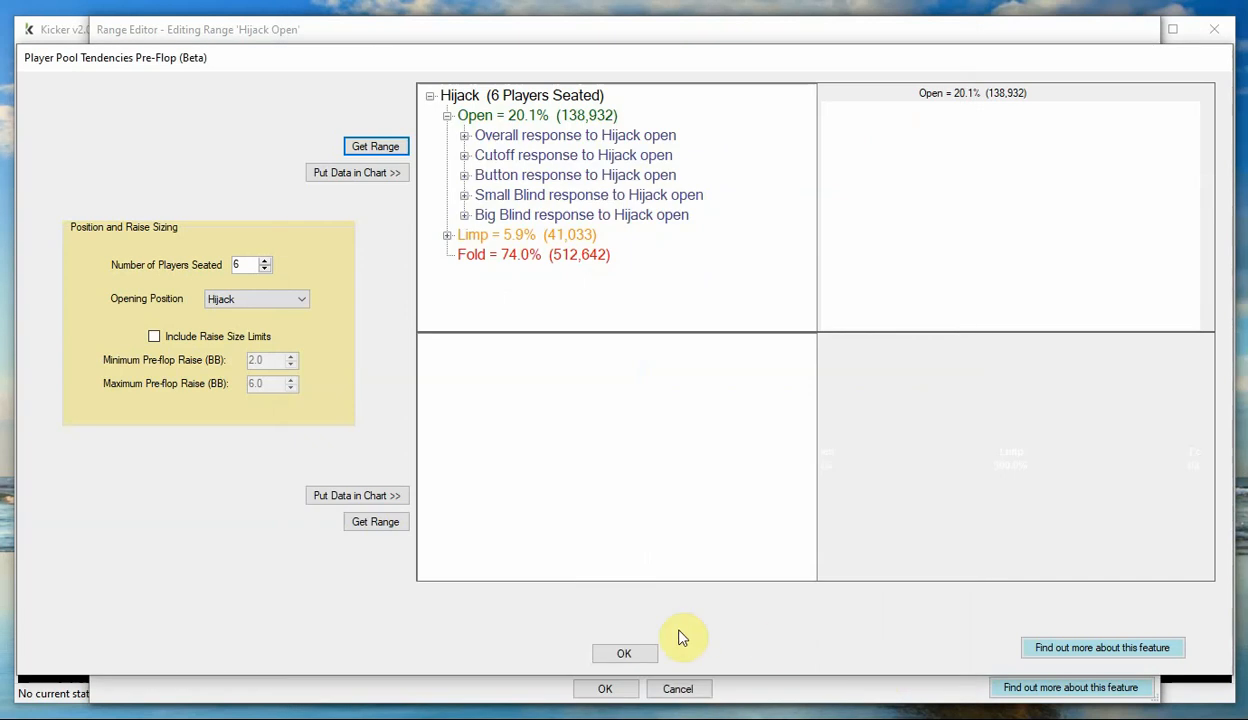
pyautogui.click(628, 654)
pyautogui.click(985, 500)
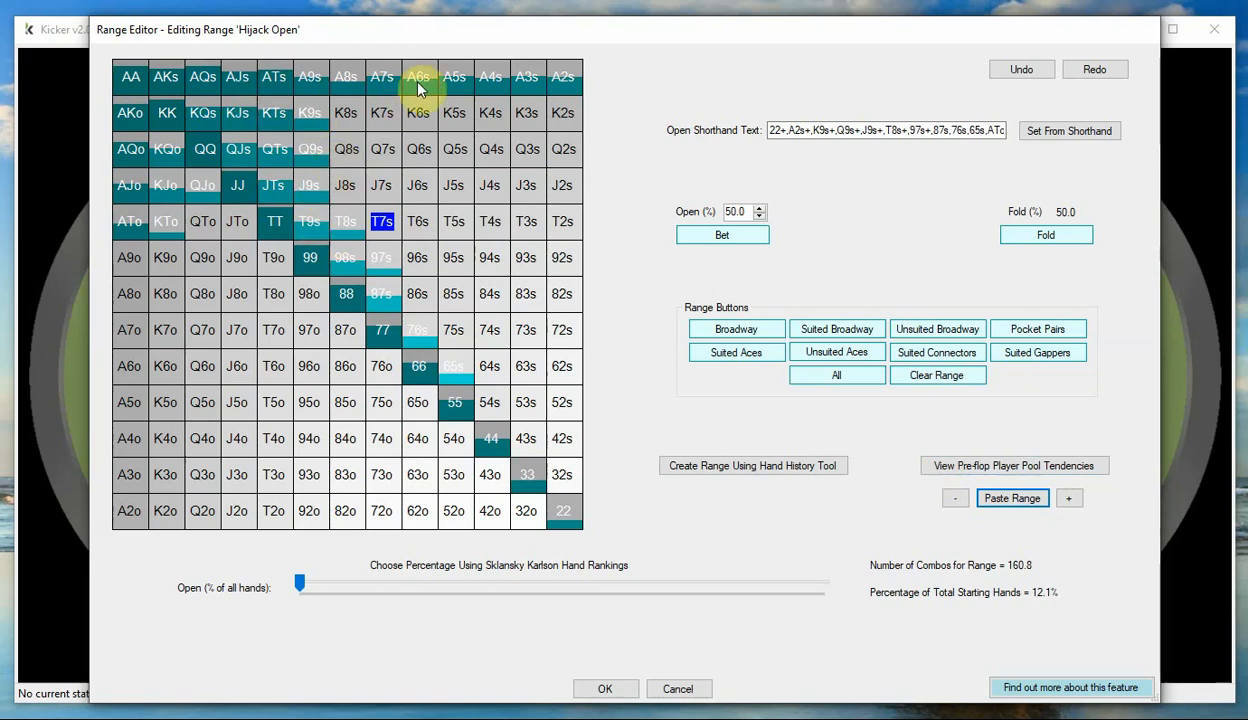
# Scale up the pasted range's frequencies to 21.5% of total starting hands and cancel the range editing.
pyautogui.click(1070, 503)
pyautogui.click(1070, 503)
pyautogui.click(1071, 504)
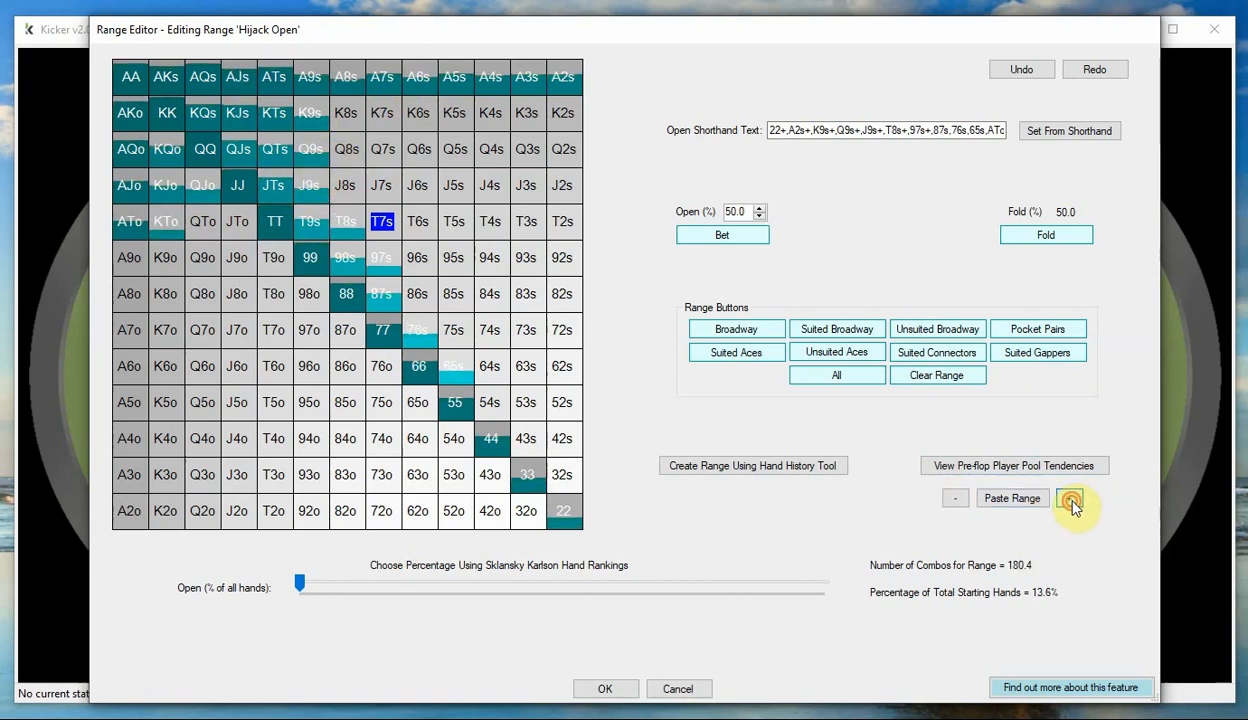
pyautogui.click(1071, 505)
pyautogui.click(1071, 505)
pyautogui.click(1071, 506)
pyautogui.click(1072, 508)
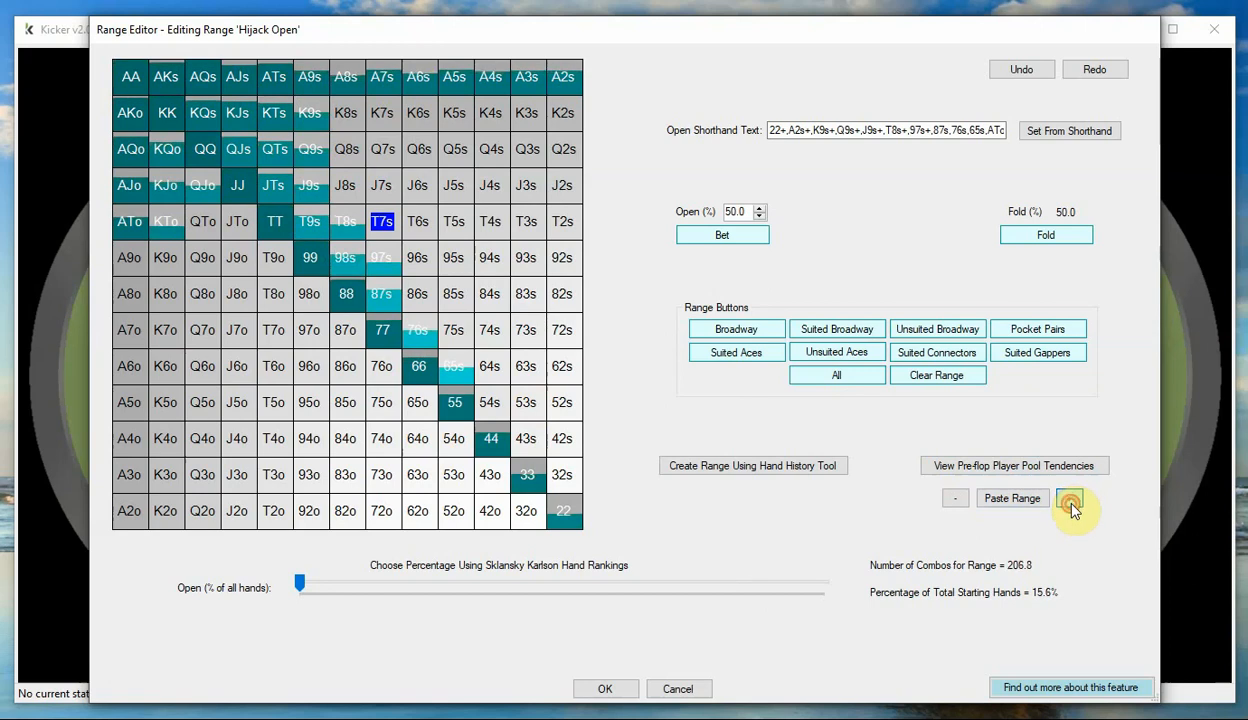
pyautogui.click(1071, 508)
pyautogui.click(1071, 508)
pyautogui.click(1071, 508)
pyautogui.click(1071, 508)
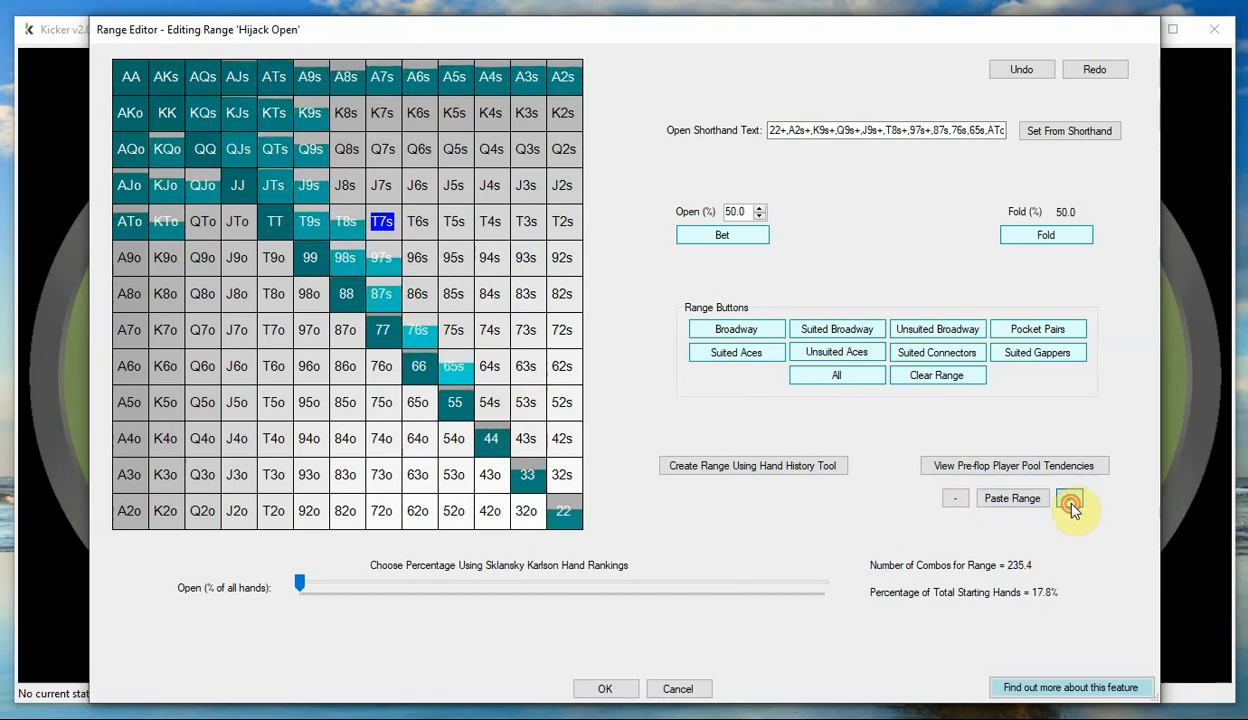
pyautogui.click(1071, 508)
pyautogui.click(1071, 508)
pyautogui.click(1071, 508)
pyautogui.click(1071, 508)
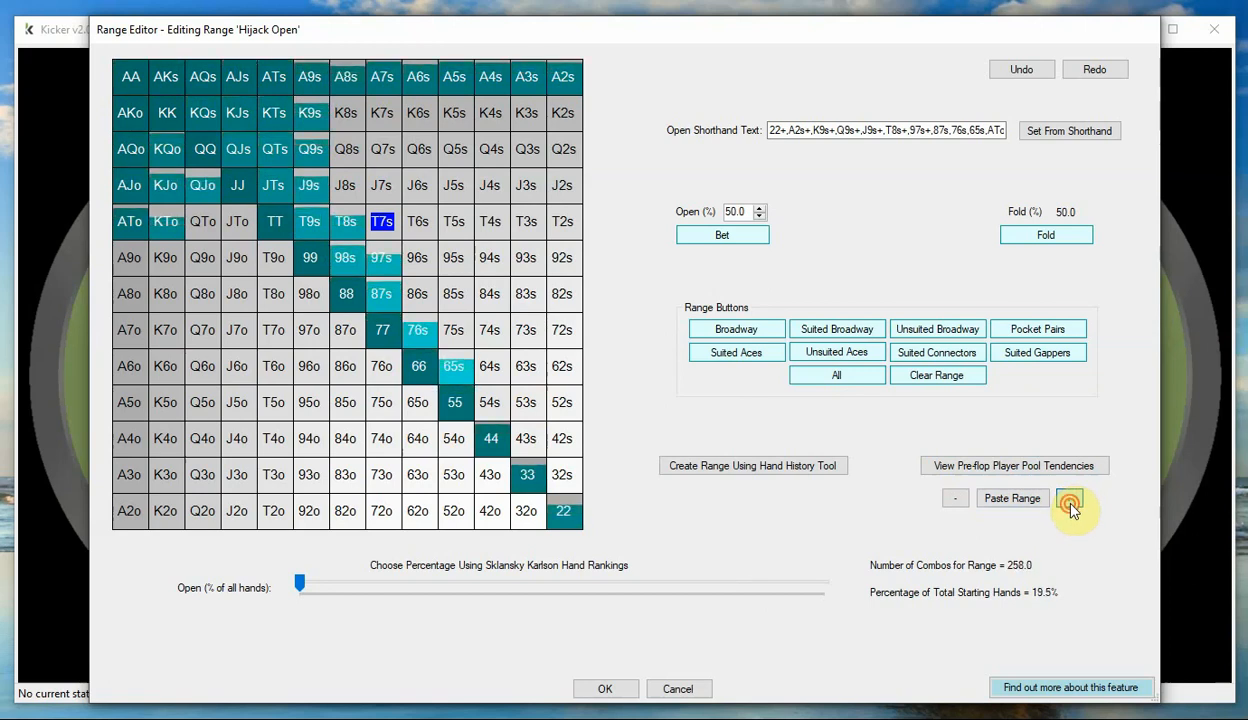
pyautogui.click(1071, 508)
pyautogui.click(1071, 508)
pyautogui.click(1071, 508)
pyautogui.click(1071, 508)
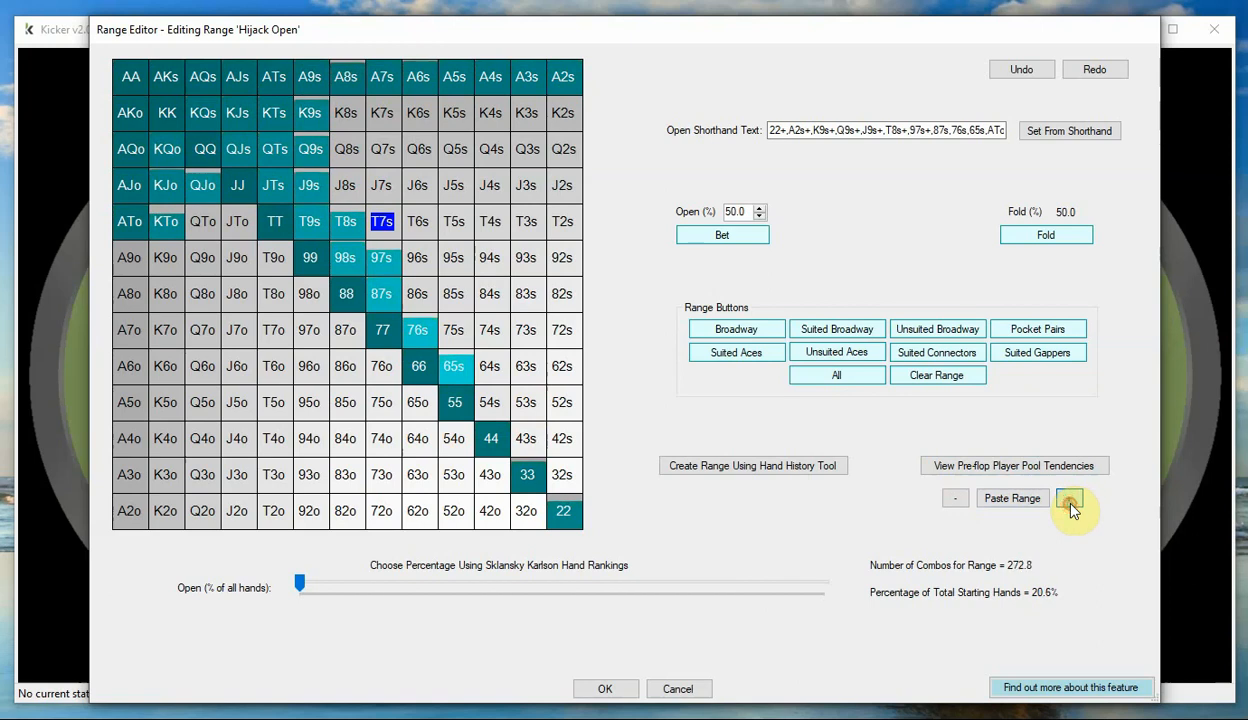
pyautogui.click(1071, 508)
pyautogui.click(1071, 508)
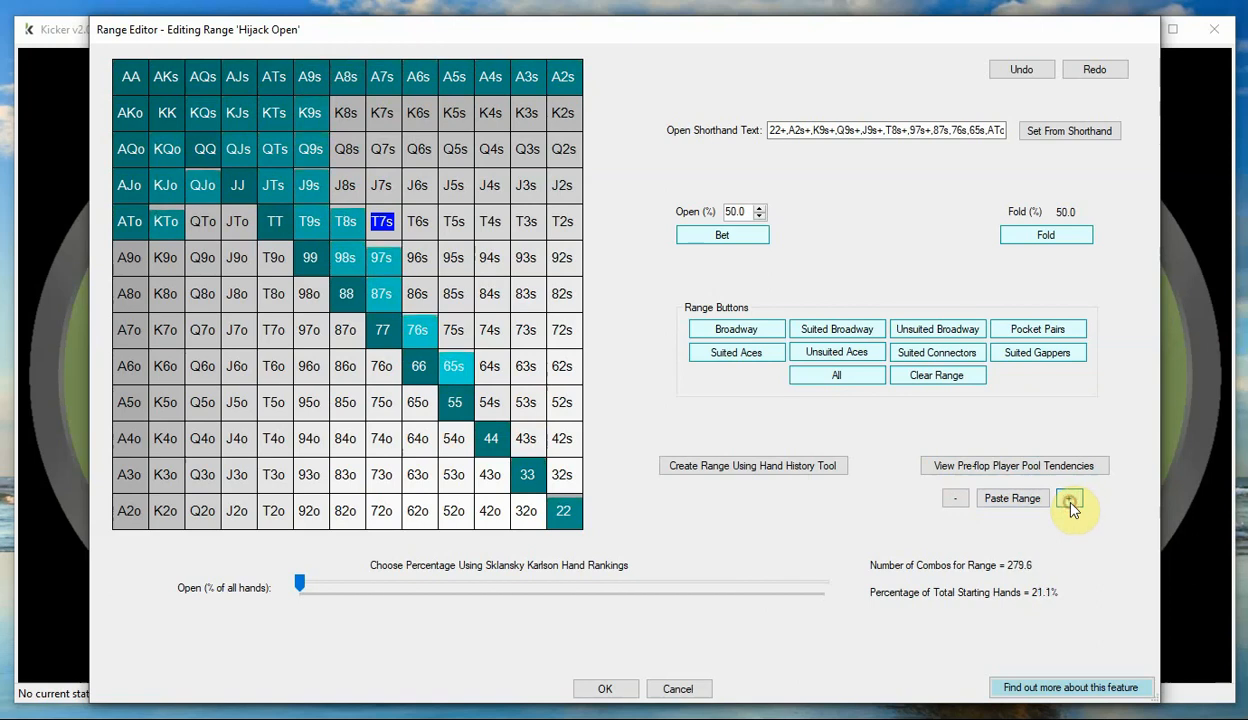
pyautogui.click(1071, 508)
pyautogui.click(1071, 508)
pyautogui.click(1071, 508)
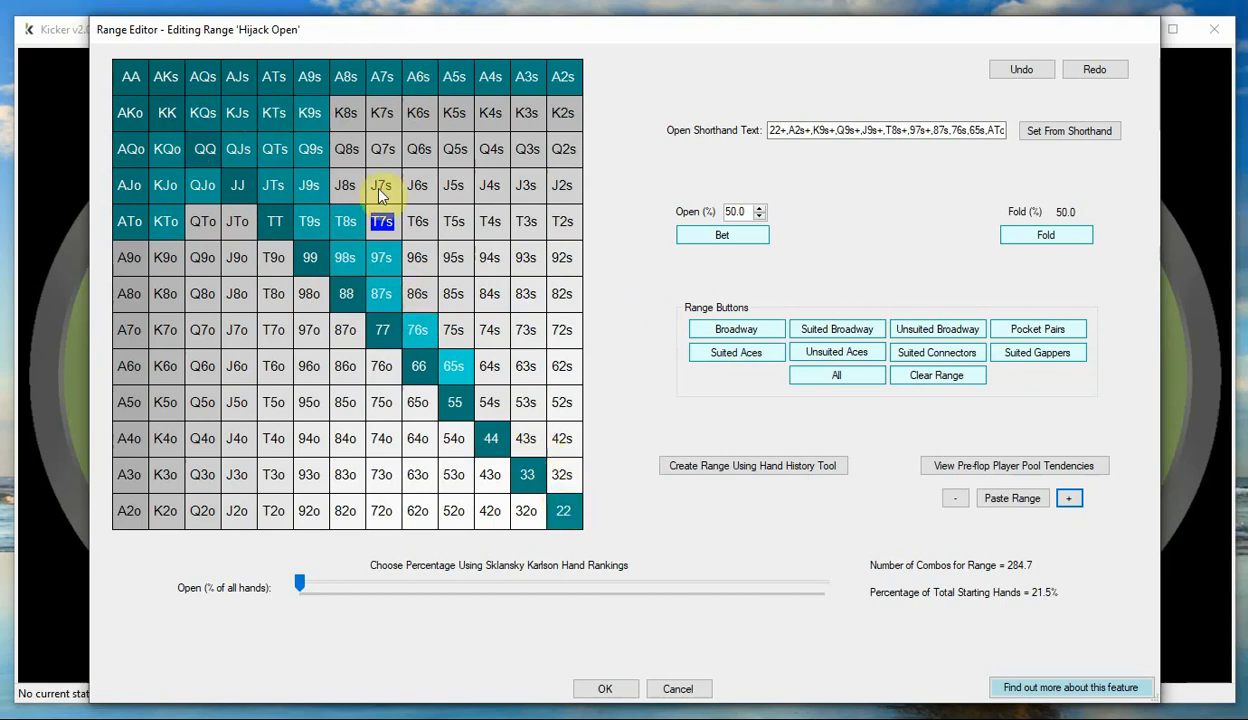
pyautogui.click(677, 689)
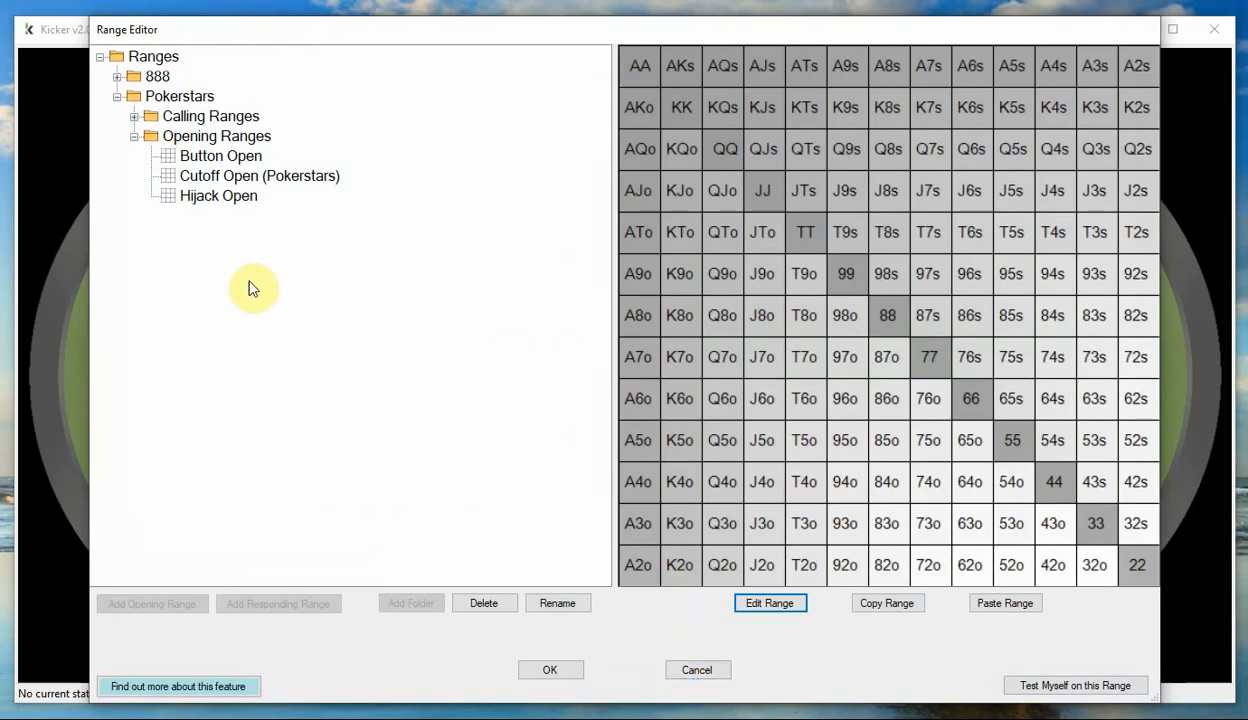
# Reopen the Hijack Open range for editing, fill it to about 50% of hands using the Sklansky Karlson rankings, and clear it.
pyautogui.click(228, 199)
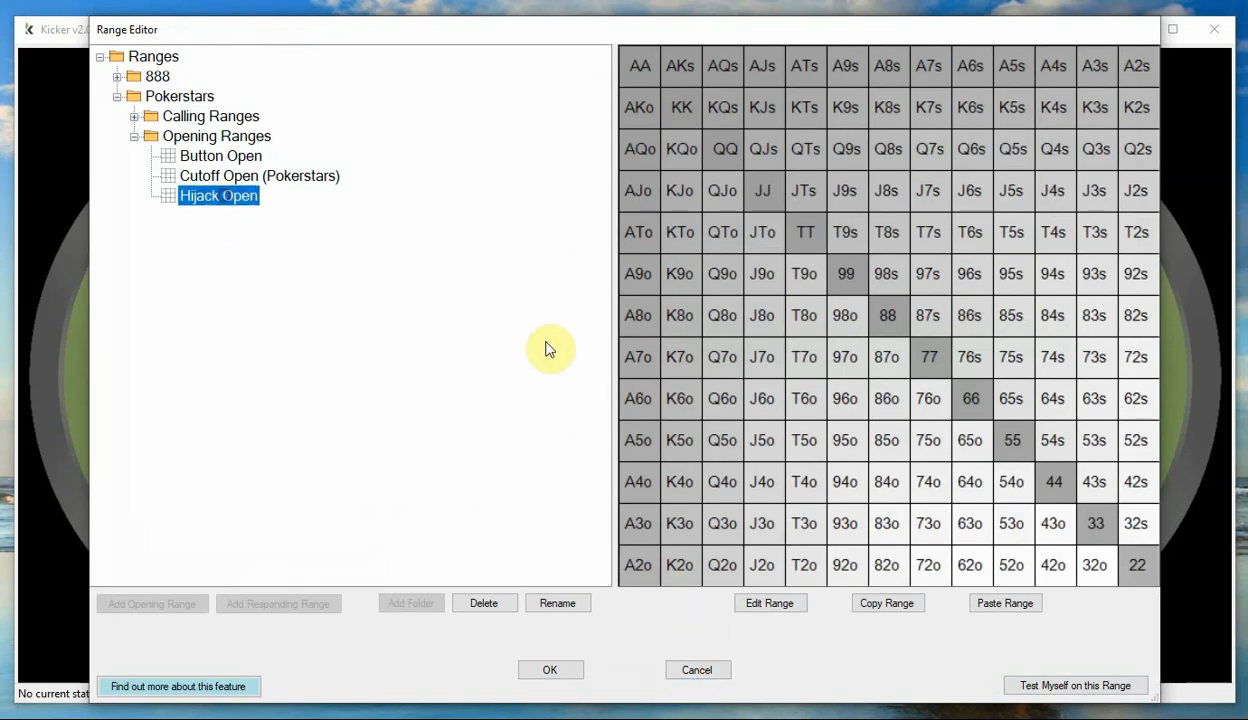
pyautogui.click(787, 606)
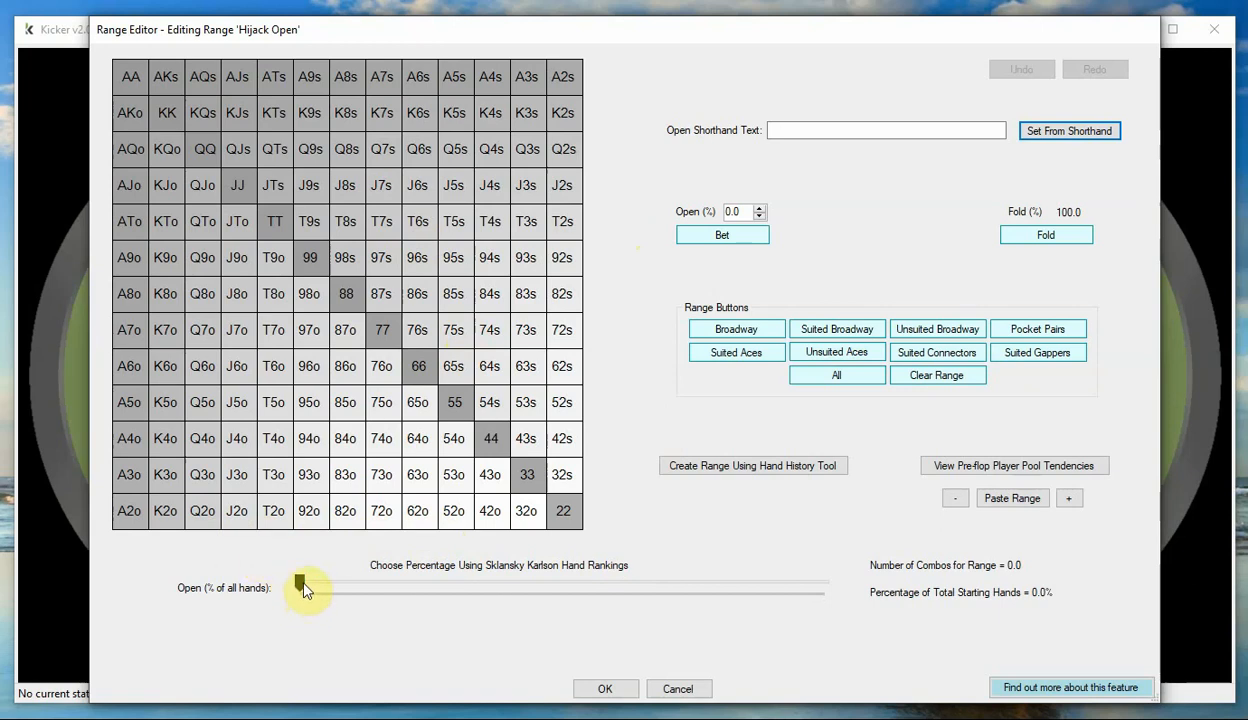
pyautogui.moveTo(303, 588); pyautogui.dragTo(563, 595)
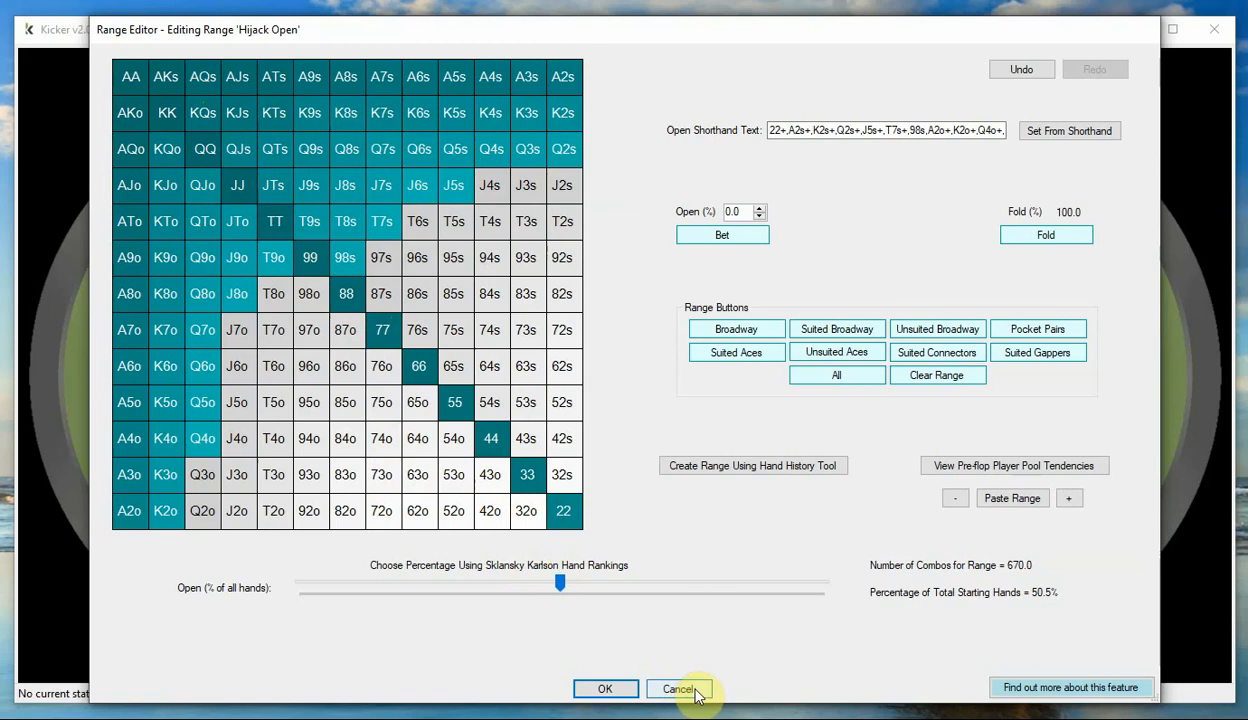
pyautogui.click(935, 380)
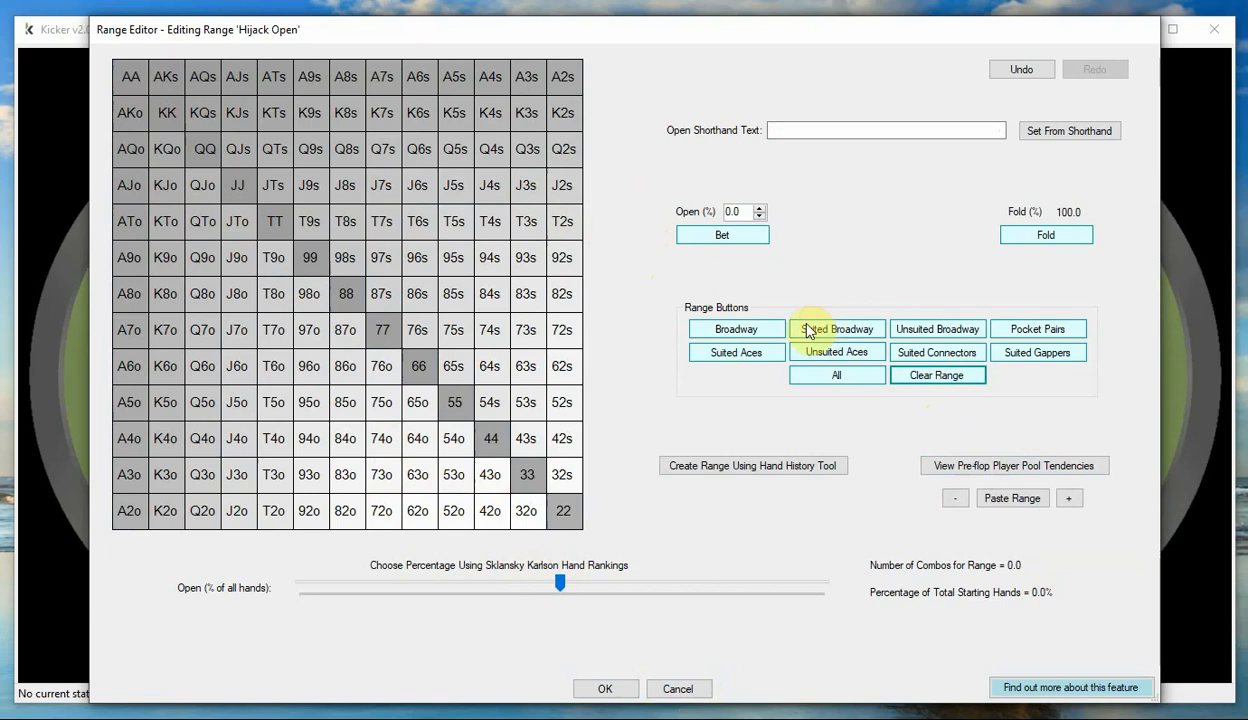
# Select all Broadway hands and set their opening frequency to 50%.
pyautogui.click(765, 333)
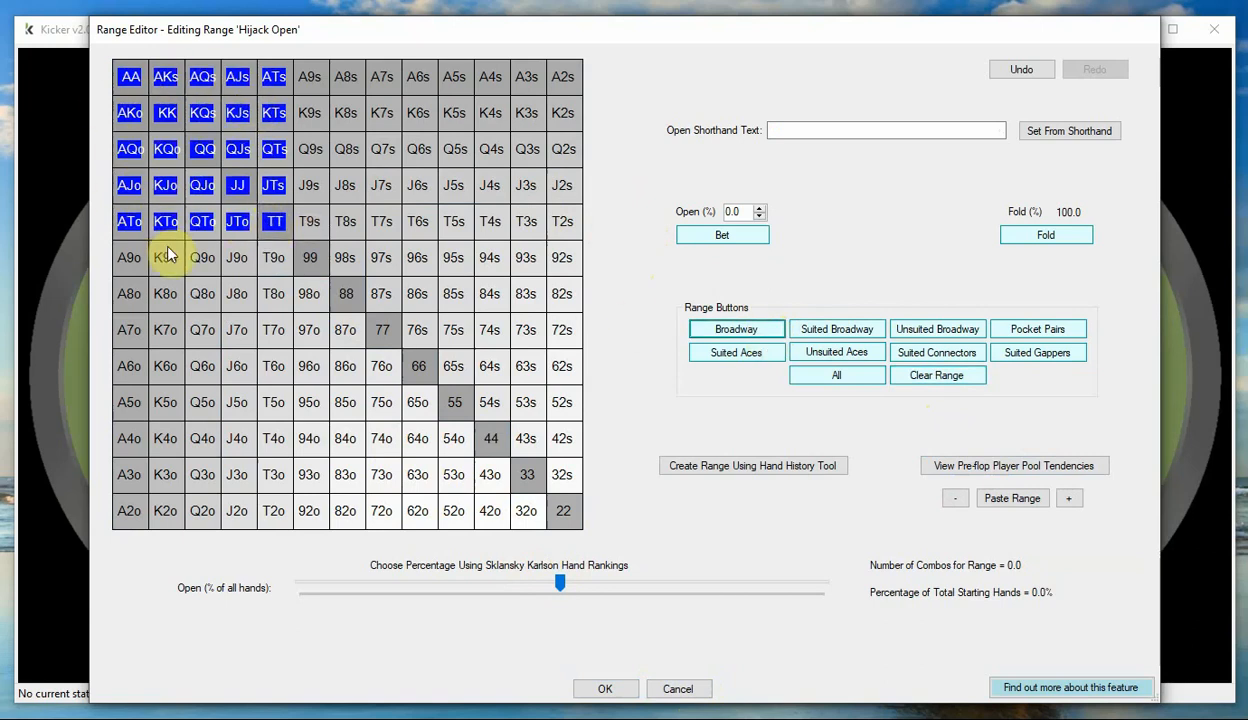
pyautogui.click(760, 210)
pyautogui.click(760, 210)
pyautogui.click(760, 210)
pyautogui.click(760, 210)
pyautogui.click(760, 210)
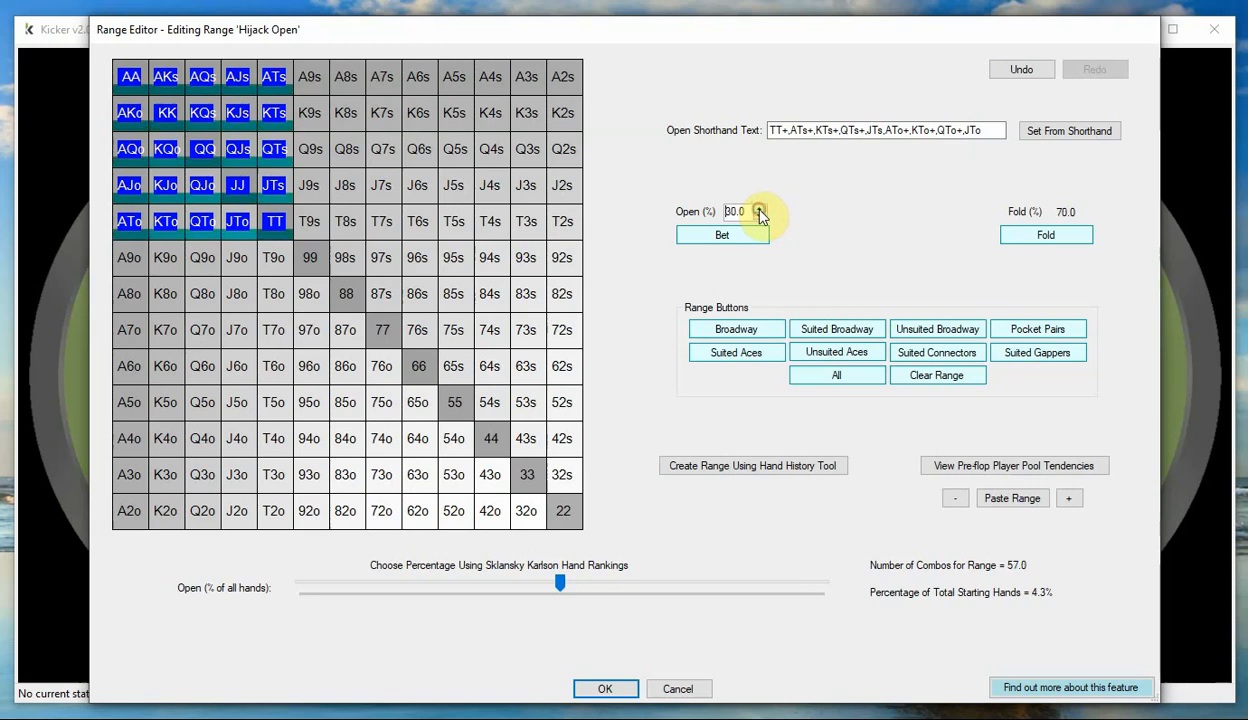
pyautogui.click(760, 210)
pyautogui.click(760, 210)
pyautogui.click(760, 210)
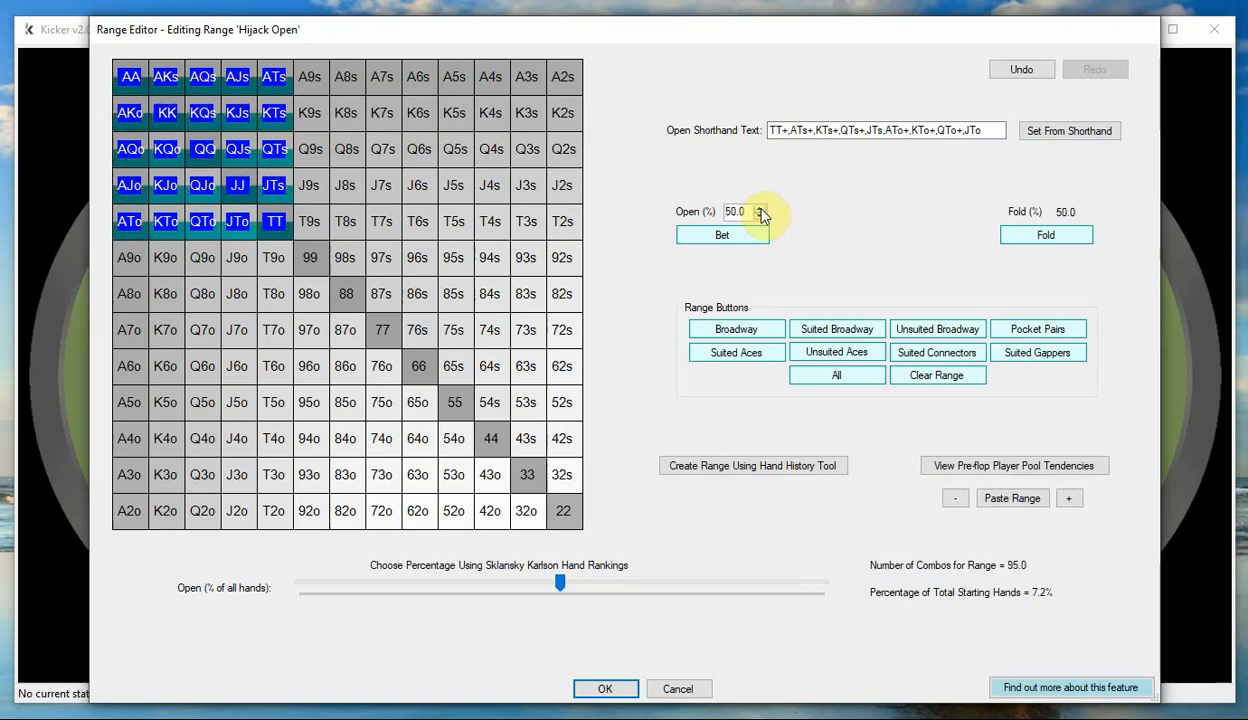
# Add the pocket pairs to the selected Broadway hands and set the opening frequency of the whole selection to 70%.
pyautogui.click(1033, 334)
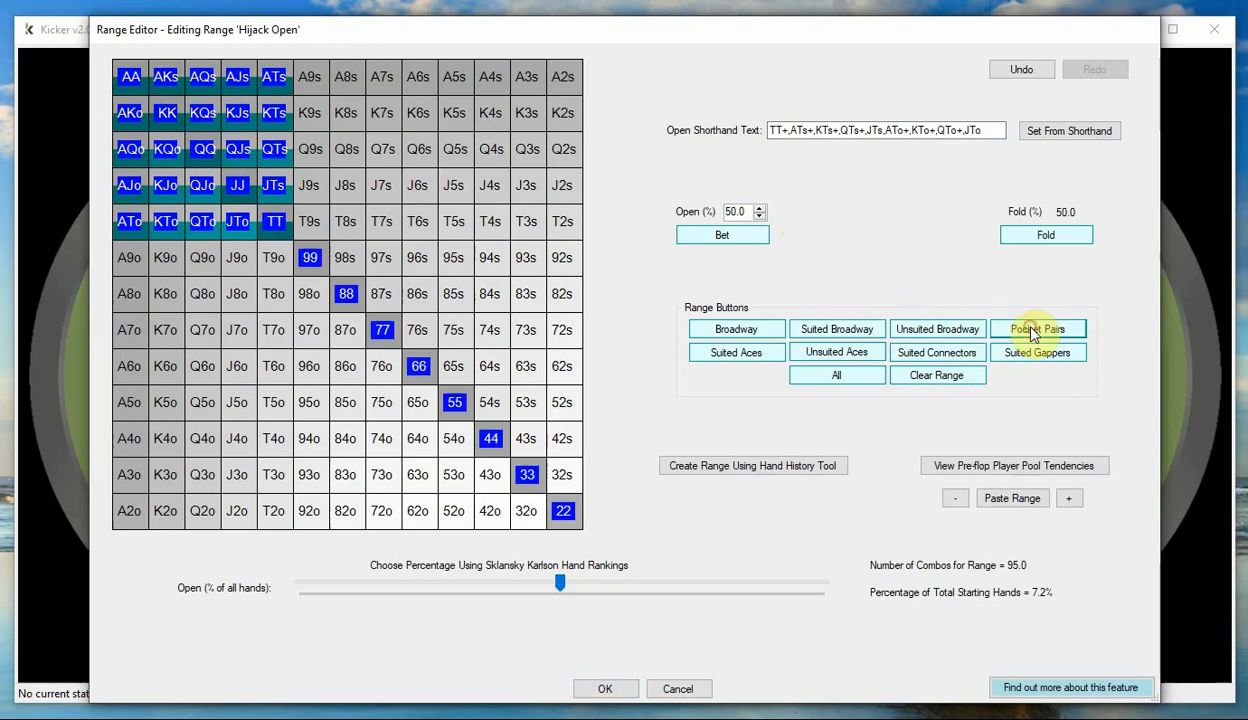
pyautogui.click(760, 209)
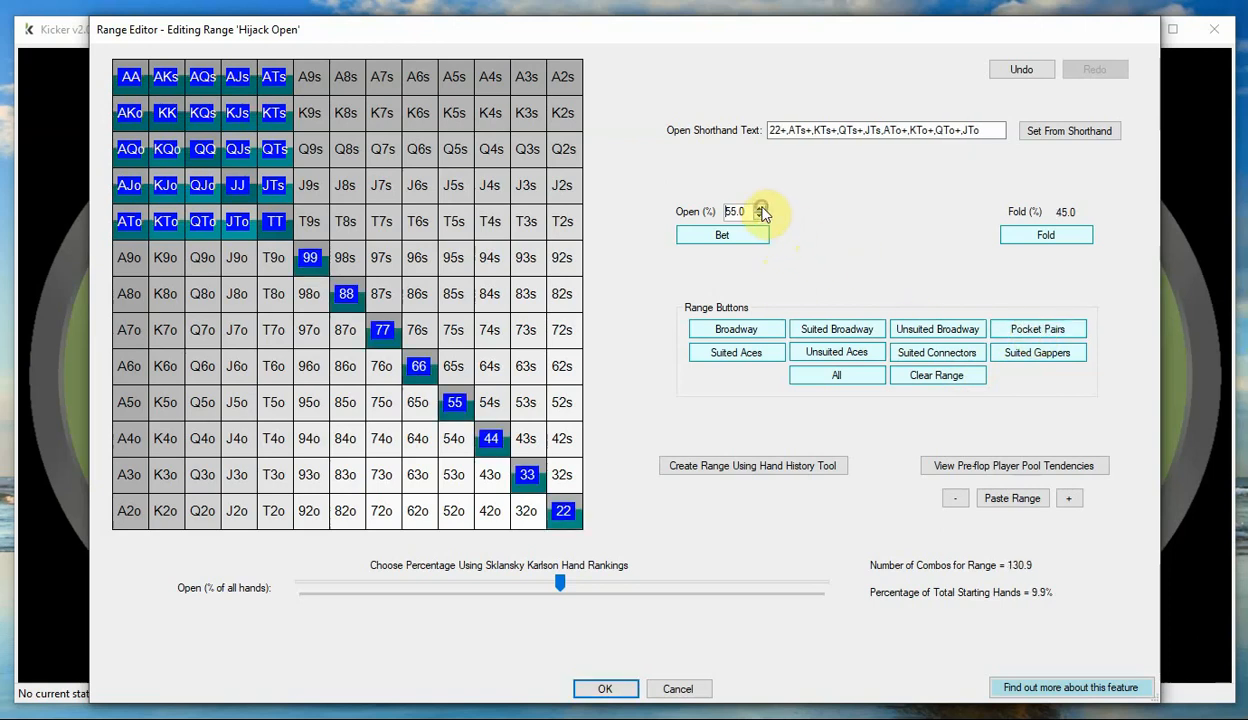
pyautogui.click(760, 209)
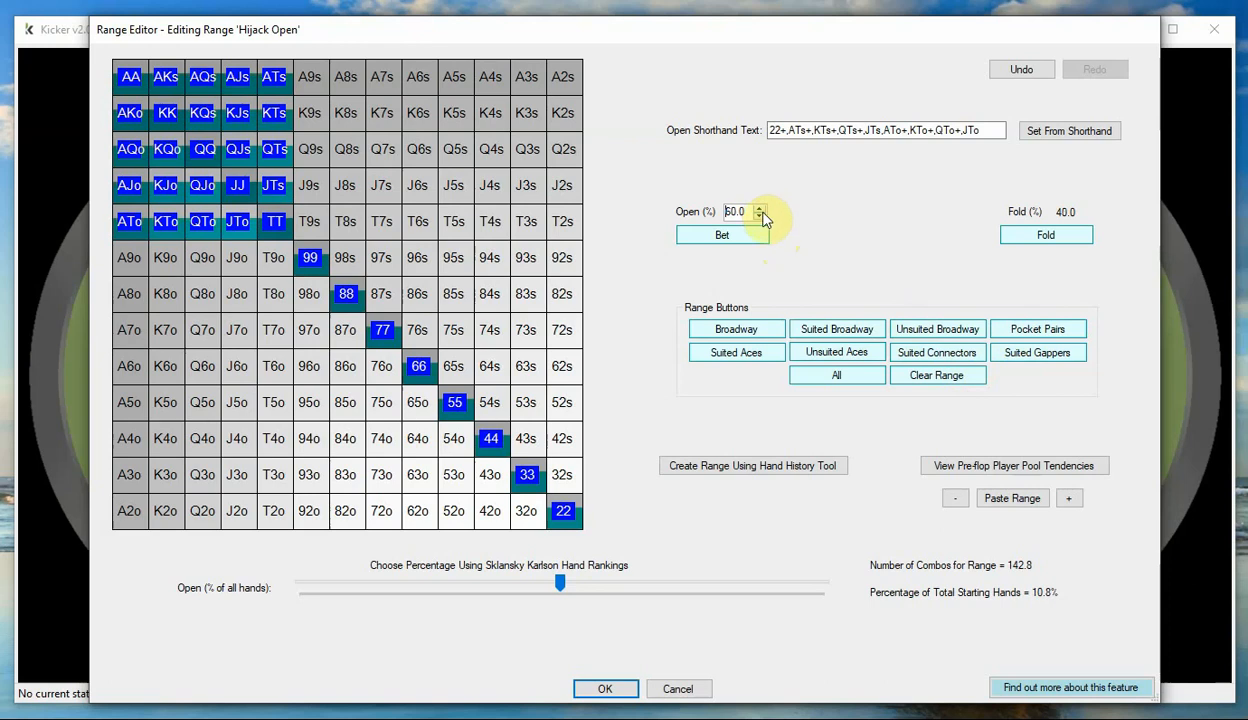
pyautogui.click(760, 217)
pyautogui.click(760, 217)
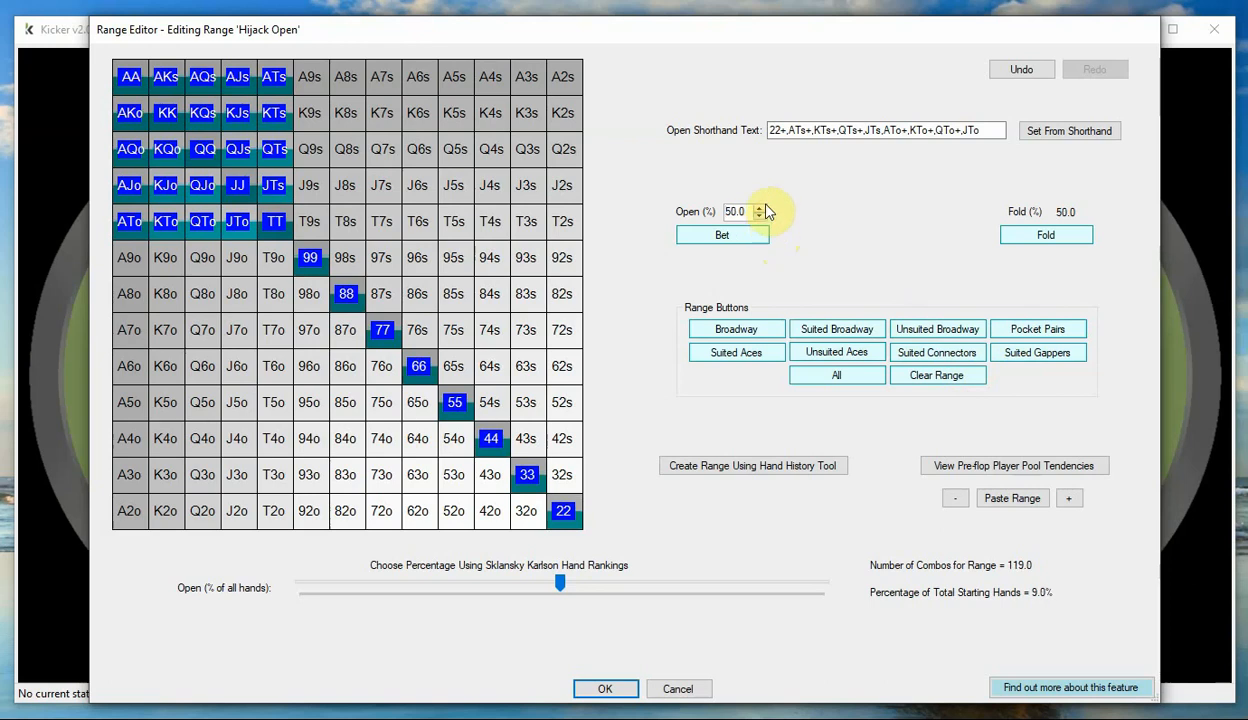
pyautogui.click(760, 209)
pyautogui.click(760, 209)
pyautogui.click(760, 209)
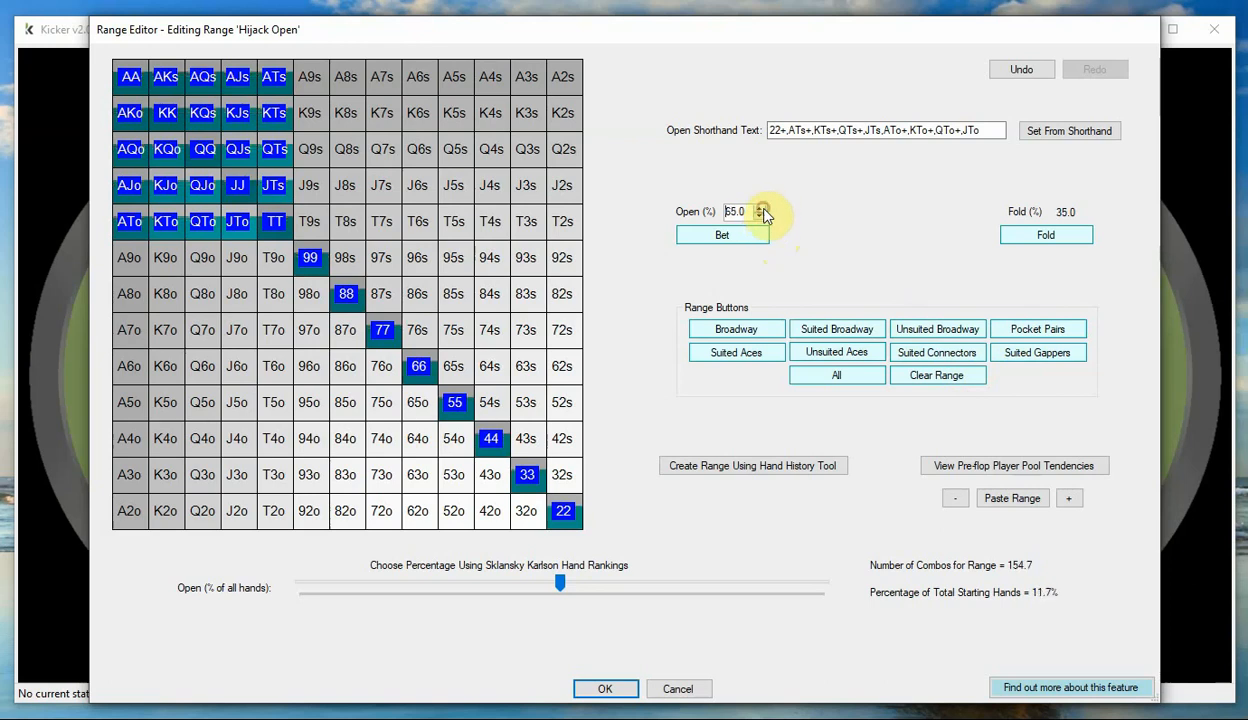
pyautogui.click(760, 209)
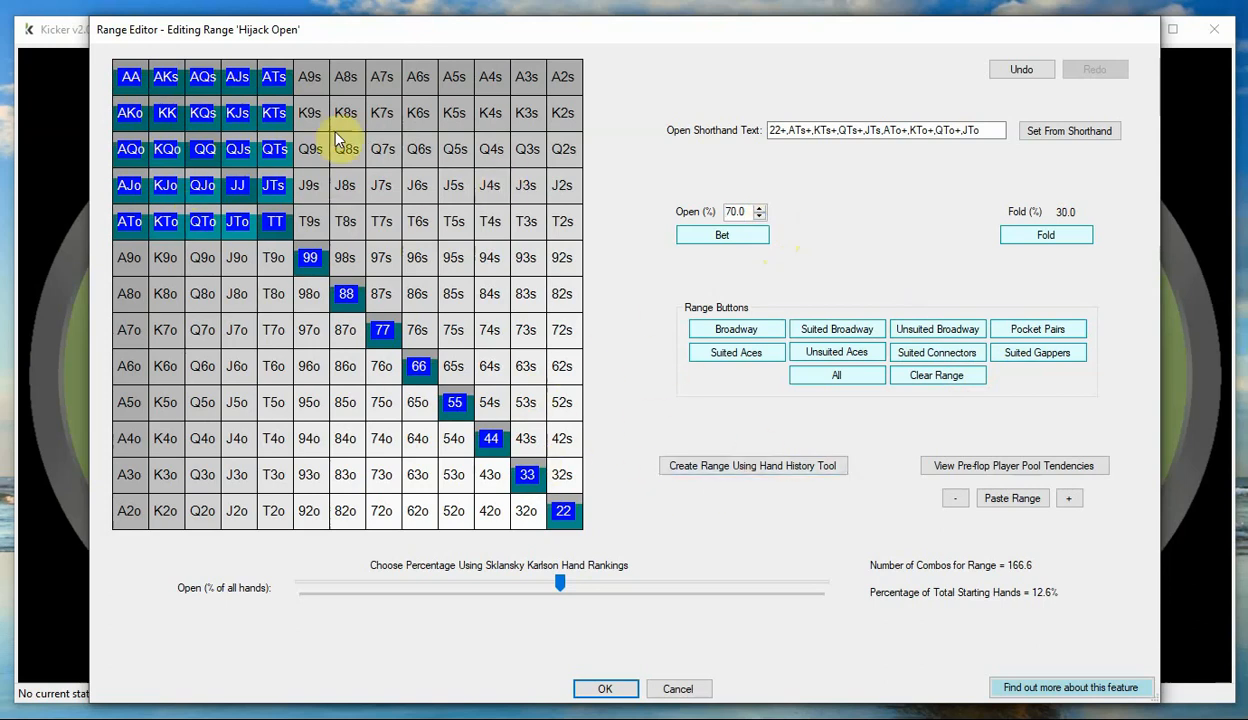
# Add A9o at 100% and extend the selection with A8o, A7o, K7o, Q7o, T5o, J4o, 84o, 85s and Q6s in the hand grid.
pyautogui.click(124, 262)
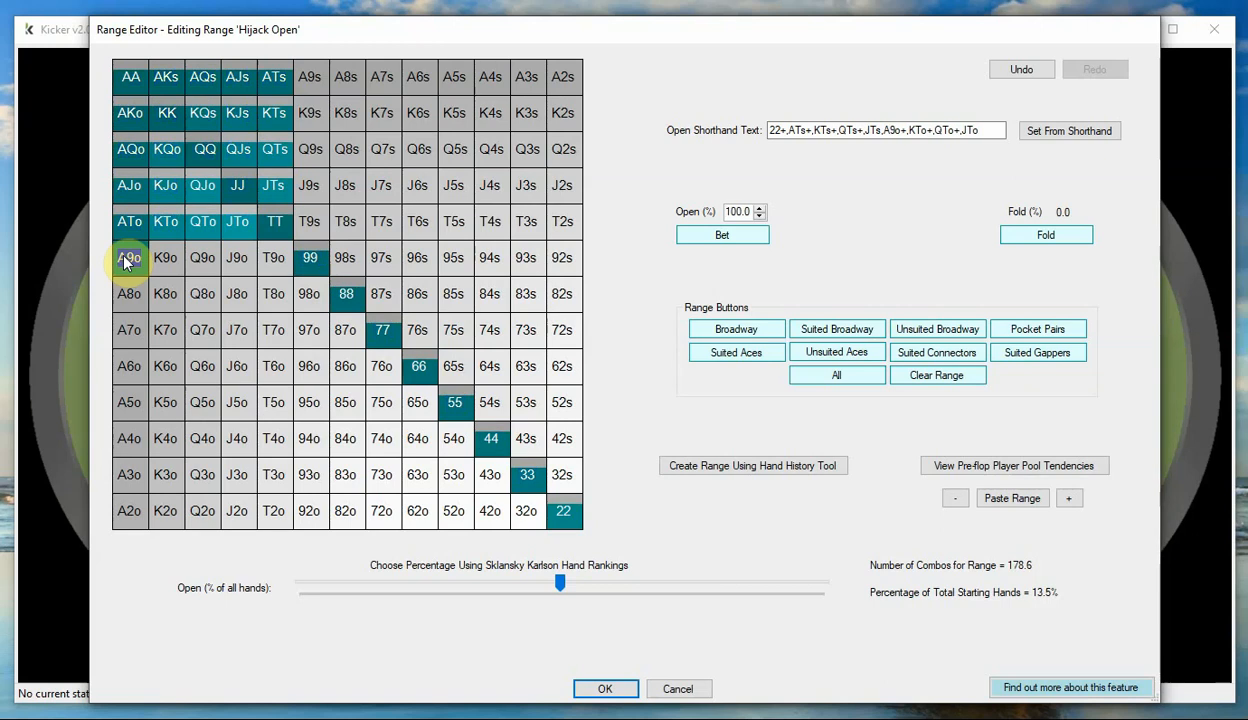
pyautogui.moveTo(124, 262)
pyautogui.mouseDown()
pyautogui.moveTo(136, 334)
pyautogui.moveTo(215, 330)
pyautogui.moveTo(275, 400)
pyautogui.mouseUp()
pyautogui.click(275, 400)
pyautogui.click(237, 438)
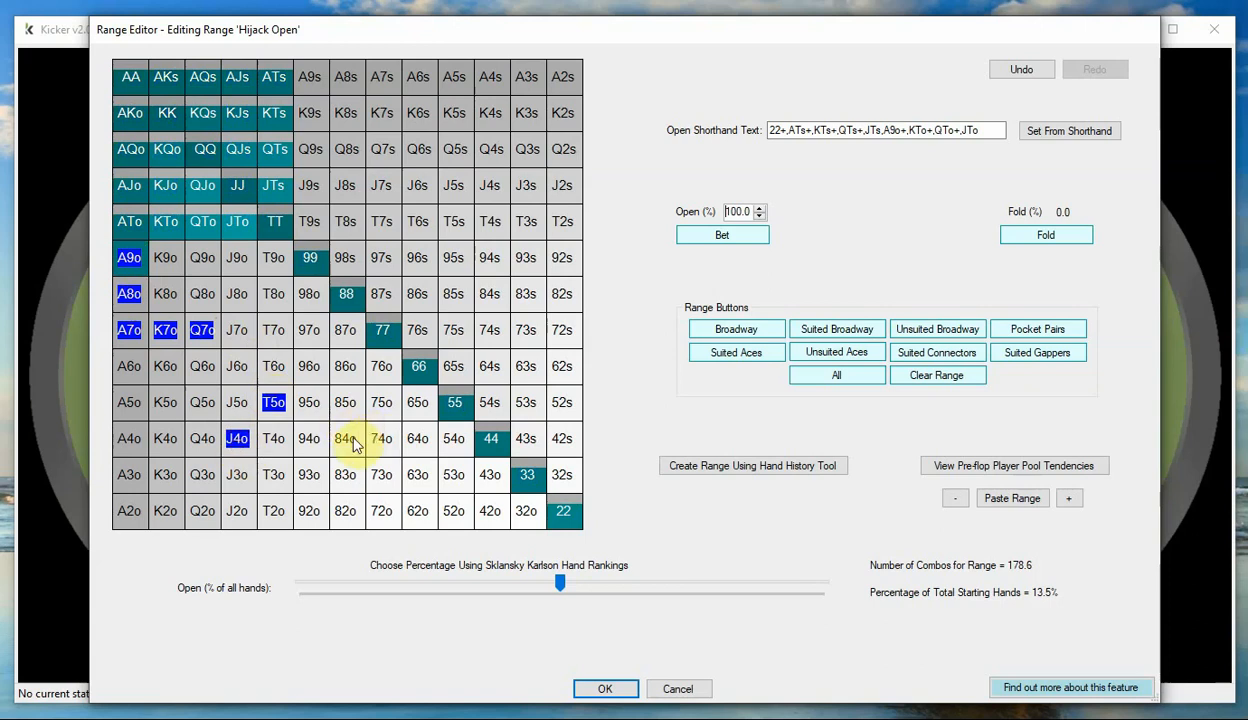
pyautogui.click(345, 438)
pyautogui.click(452, 293)
pyautogui.click(415, 148)
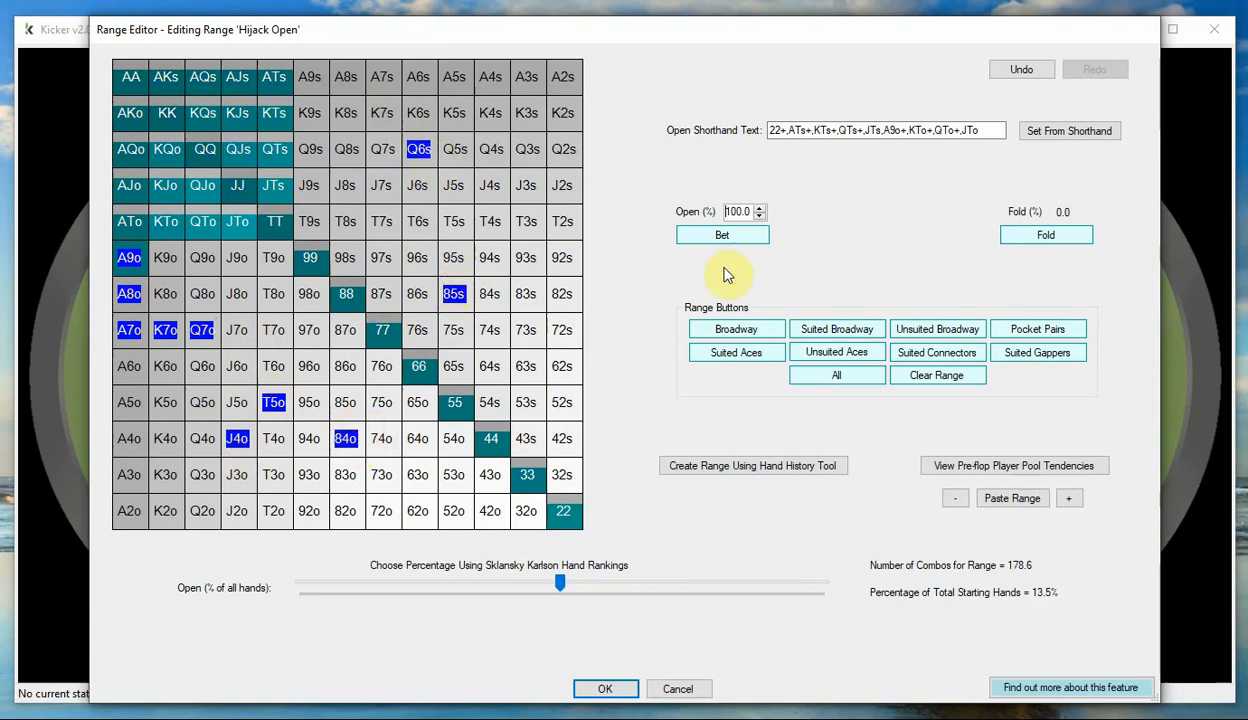
# Adjust the opening frequency of the ten selected hands down to 40% and back up to 65%.
pyautogui.click(760, 216)
pyautogui.click(760, 216)
pyautogui.click(760, 216)
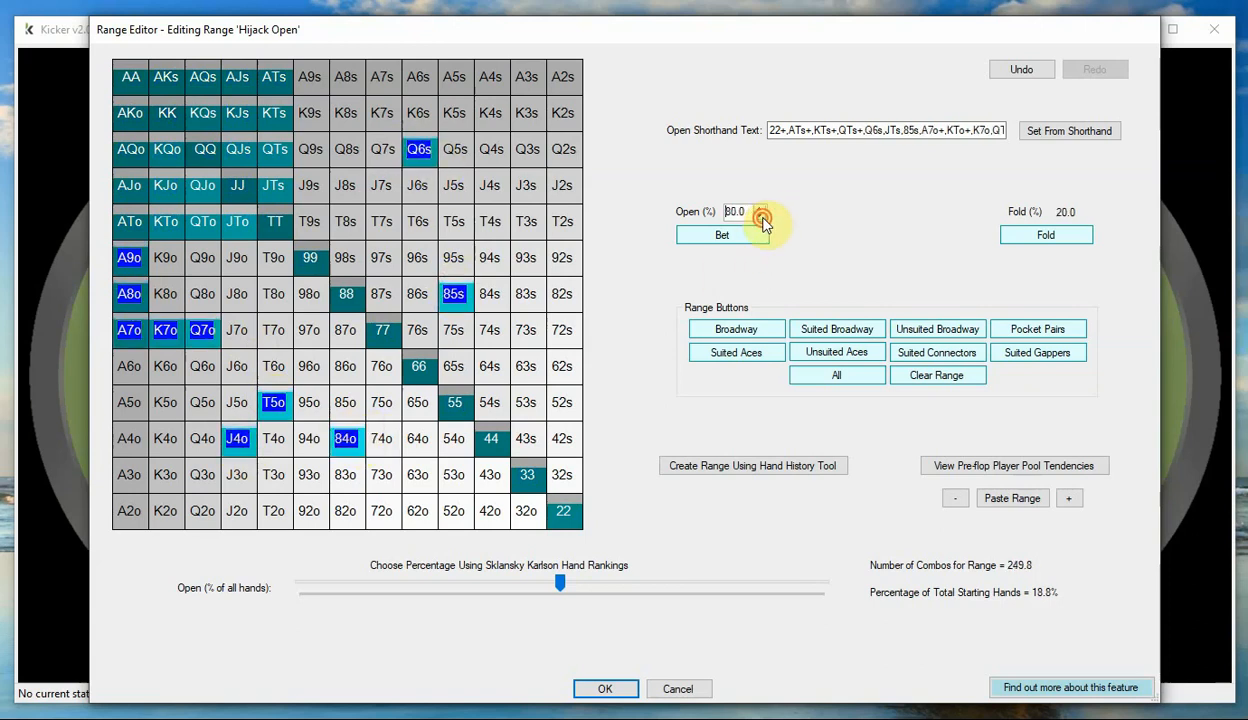
pyautogui.click(761, 217)
pyautogui.click(760, 216)
pyautogui.click(760, 216)
pyautogui.click(760, 216)
pyautogui.click(760, 216)
pyautogui.click(760, 216)
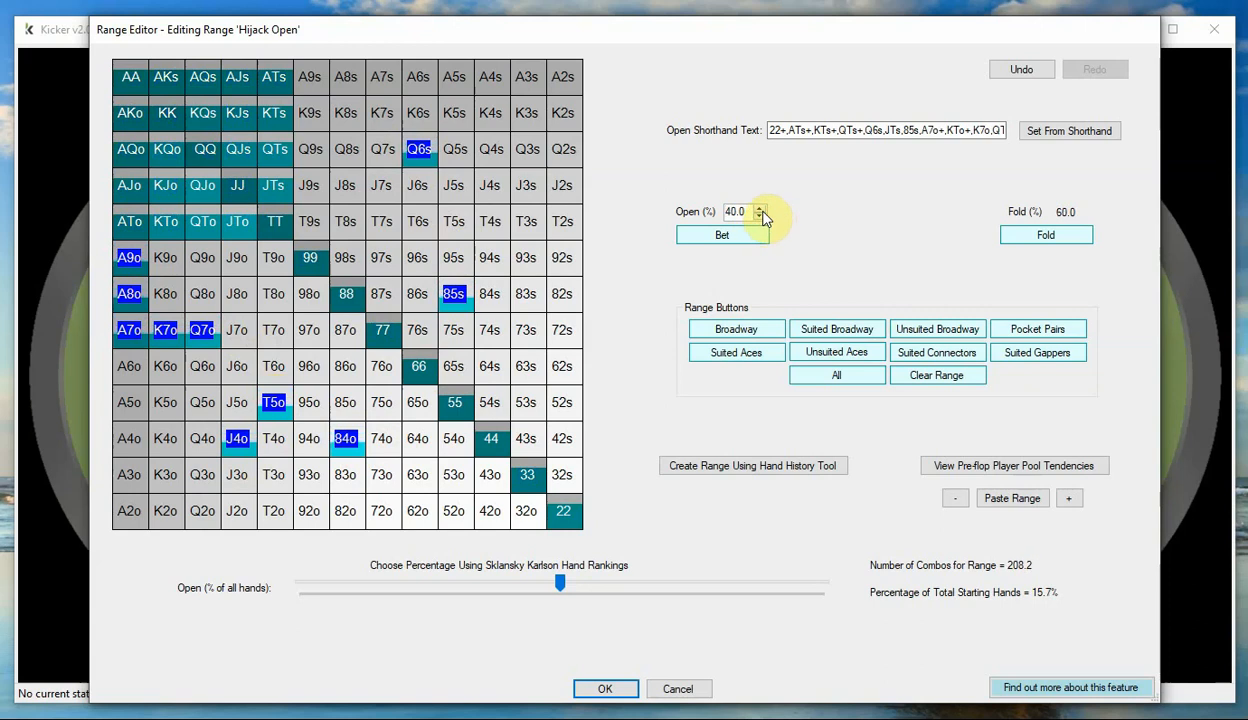
pyautogui.click(760, 207)
pyautogui.click(760, 207)
pyautogui.click(760, 207)
pyautogui.click(760, 207)
pyautogui.click(760, 207)
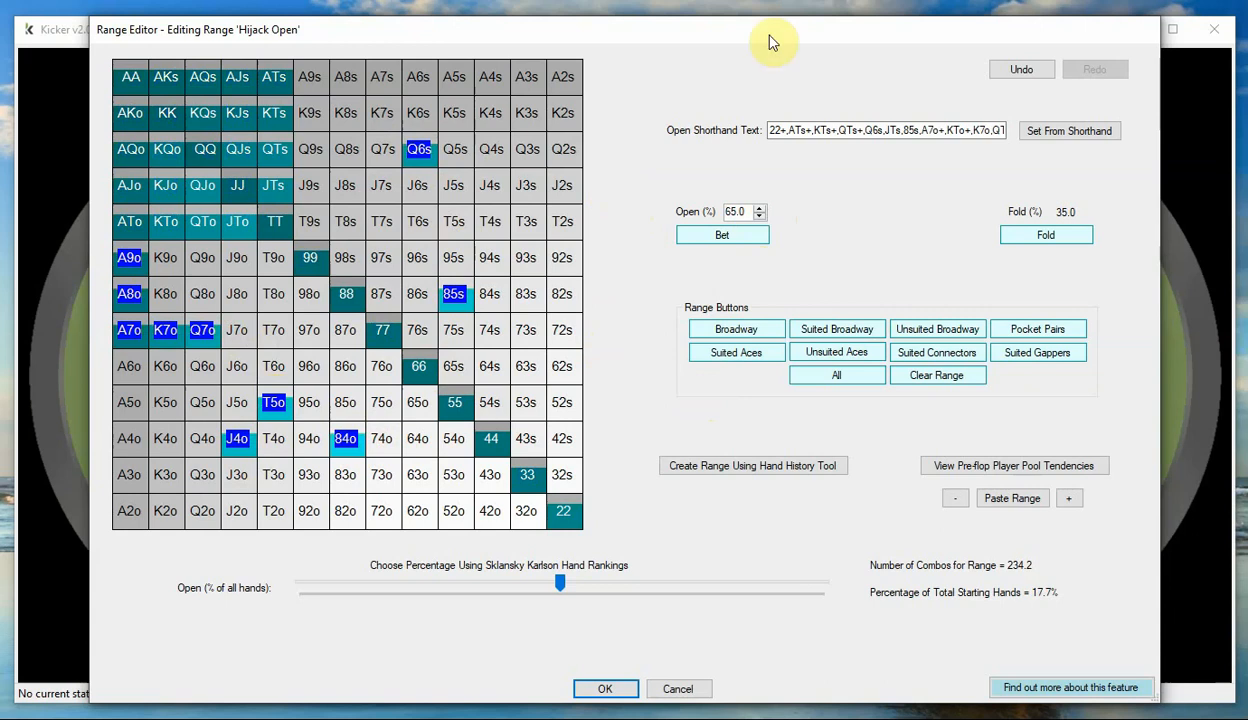
# Undo the recent frequency changes and added hands until only the Broadway hands remain, and save the Hijack Open range.
pyautogui.click(1012, 70)
pyautogui.click(1012, 70)
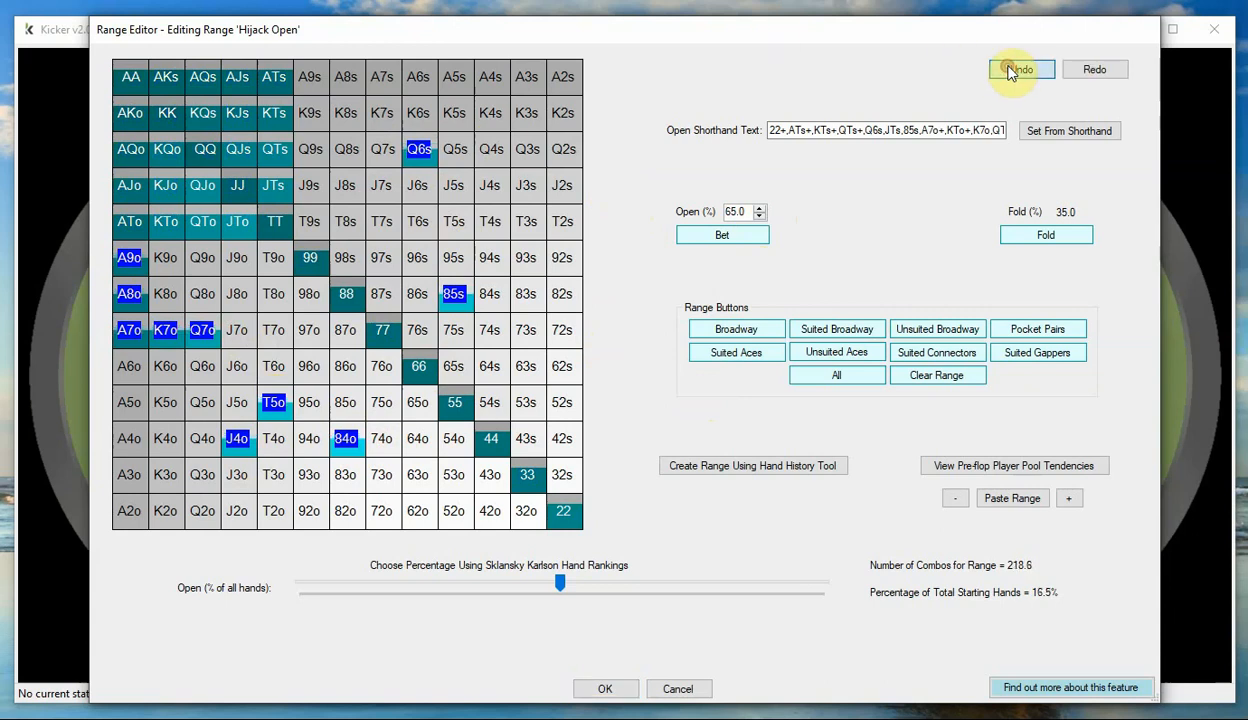
pyautogui.click(1012, 70)
pyautogui.click(1012, 70)
pyautogui.click(1012, 70)
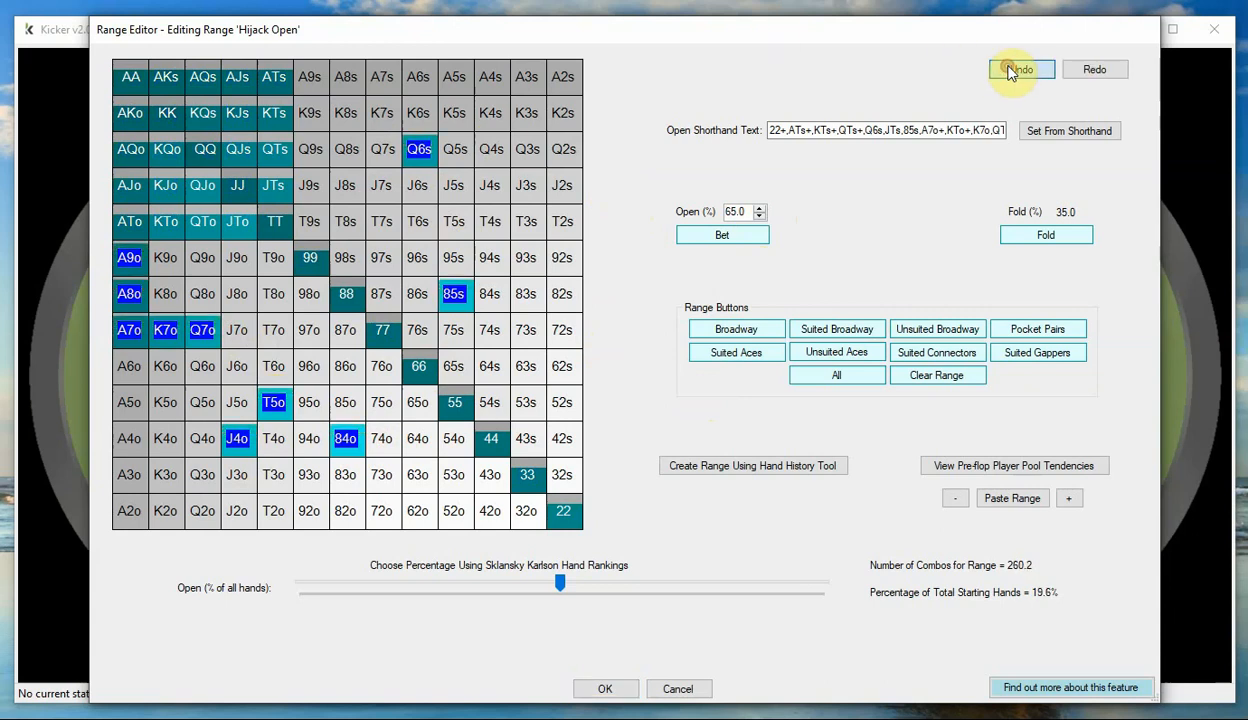
pyautogui.click(1012, 70)
pyautogui.click(1010, 72)
pyautogui.click(1010, 72)
pyautogui.click(1010, 72)
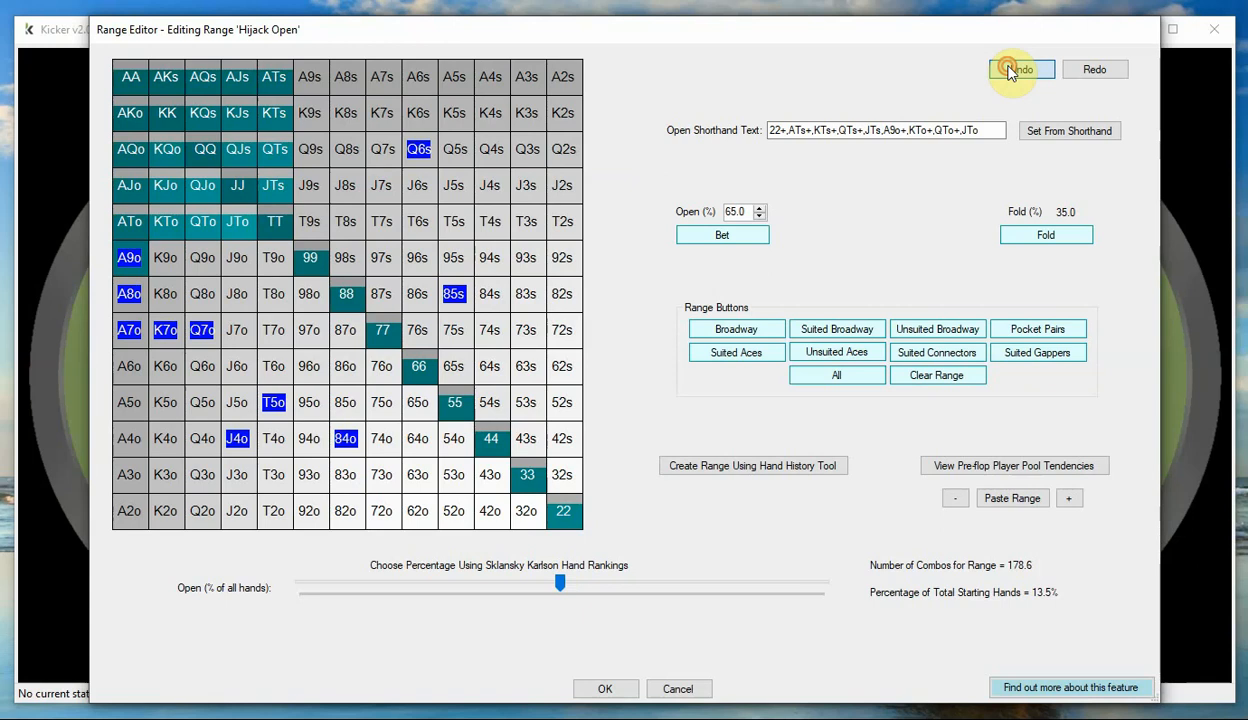
pyautogui.click(1010, 72)
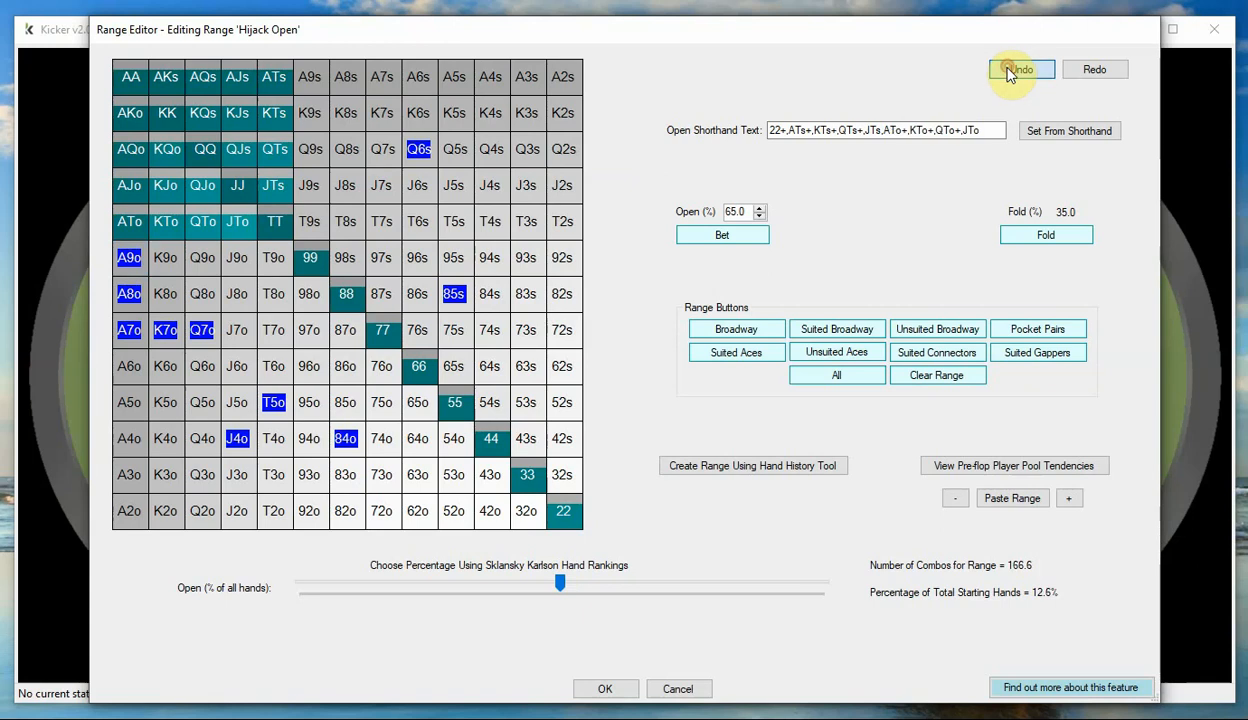
pyautogui.click(1010, 72)
pyautogui.click(1010, 72)
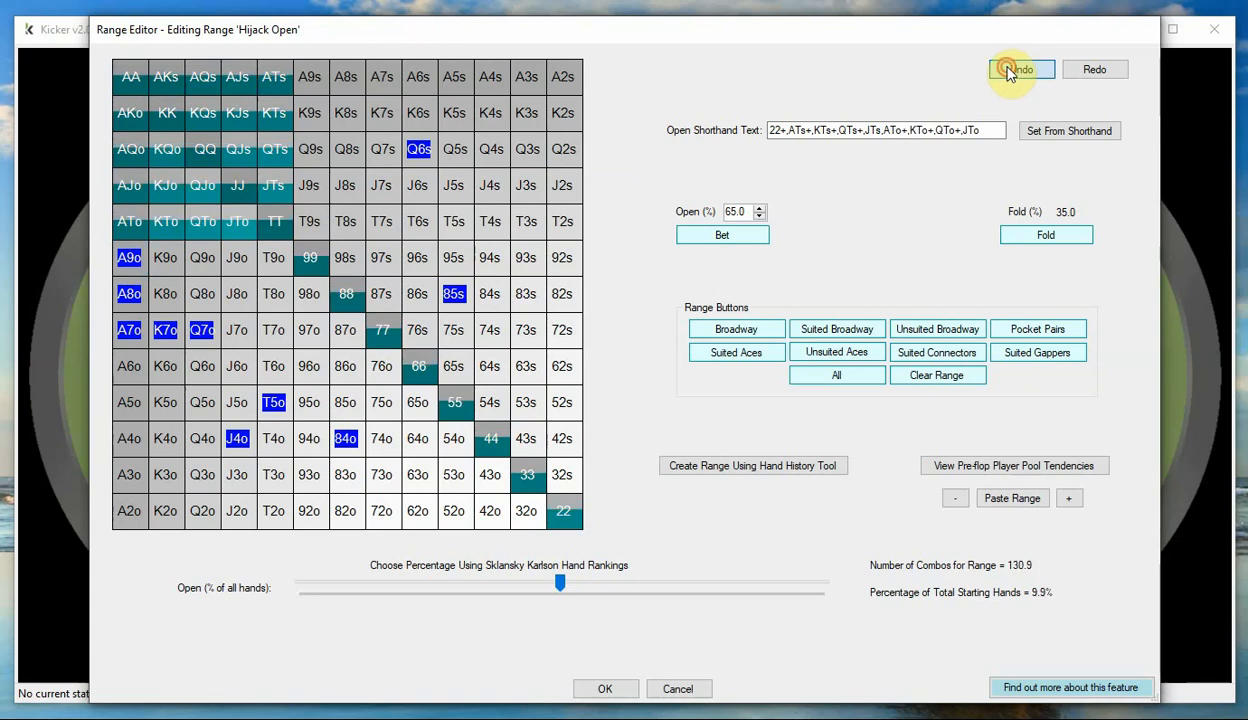
pyautogui.click(1010, 72)
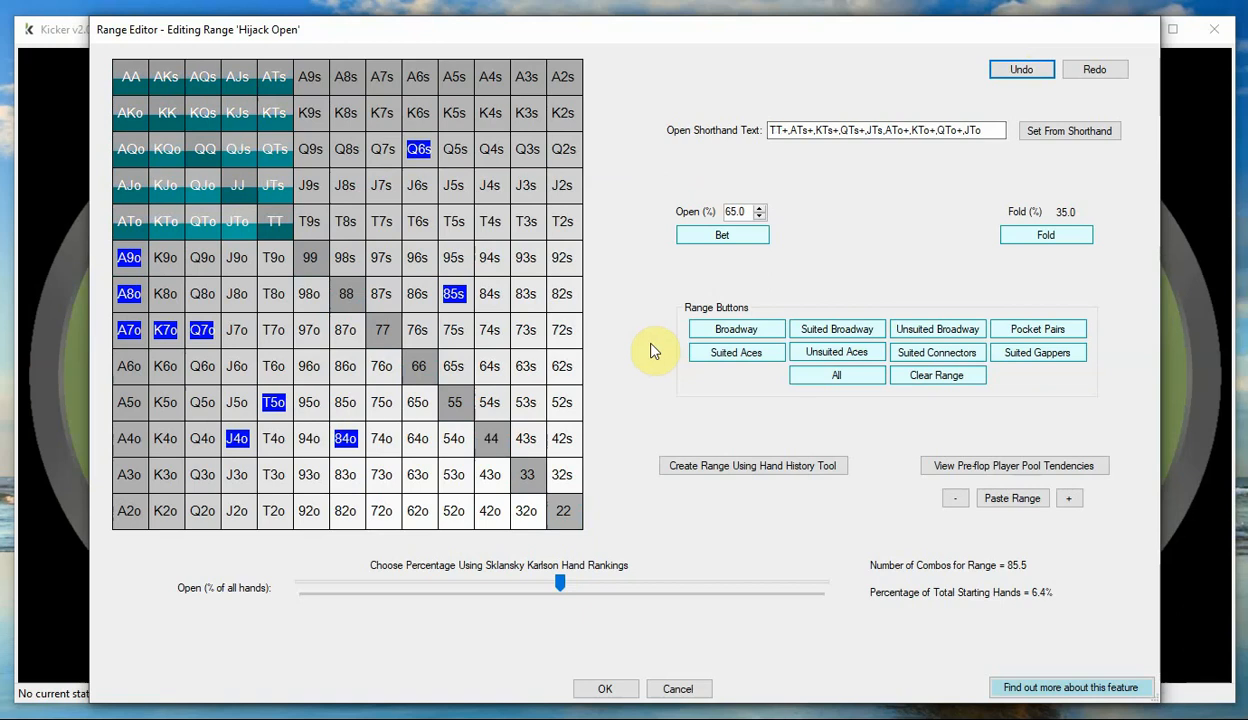
pyautogui.click(605, 688)
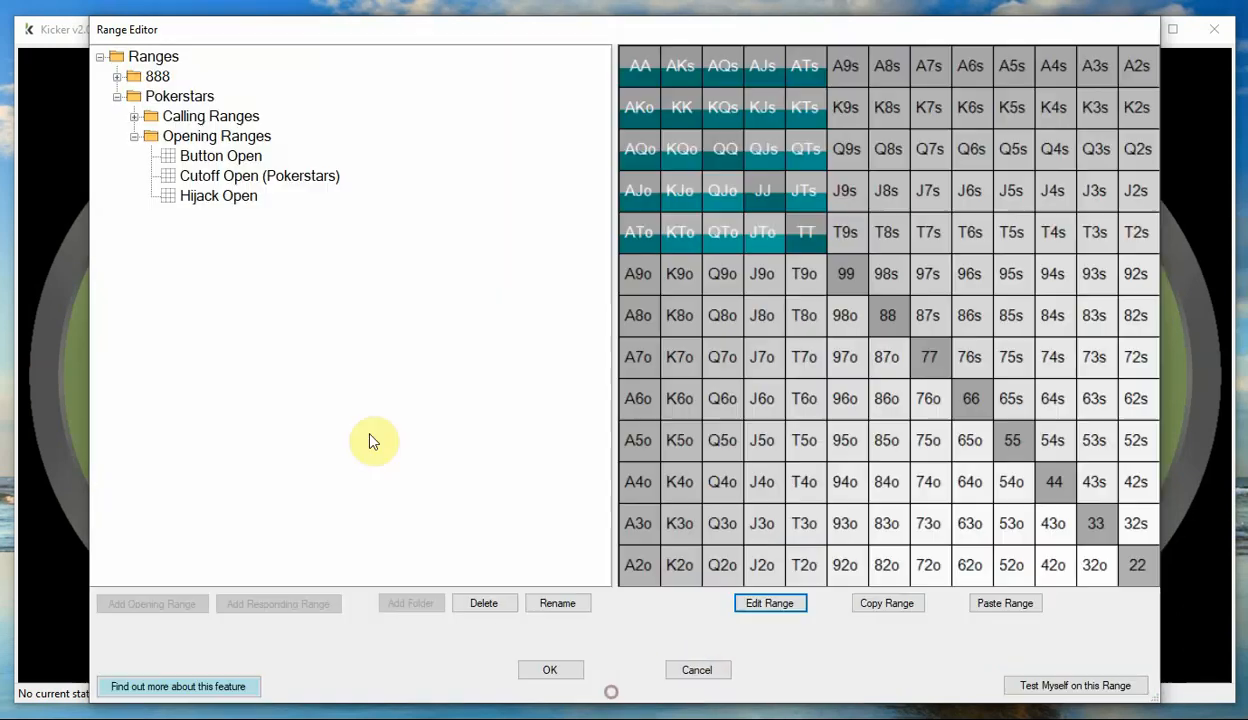
# Add a responding range named "Response 1" to the Responses to Button Open folder under the Pokerstars Calling Ranges.
pyautogui.click(135, 117)
pyautogui.click(151, 136)
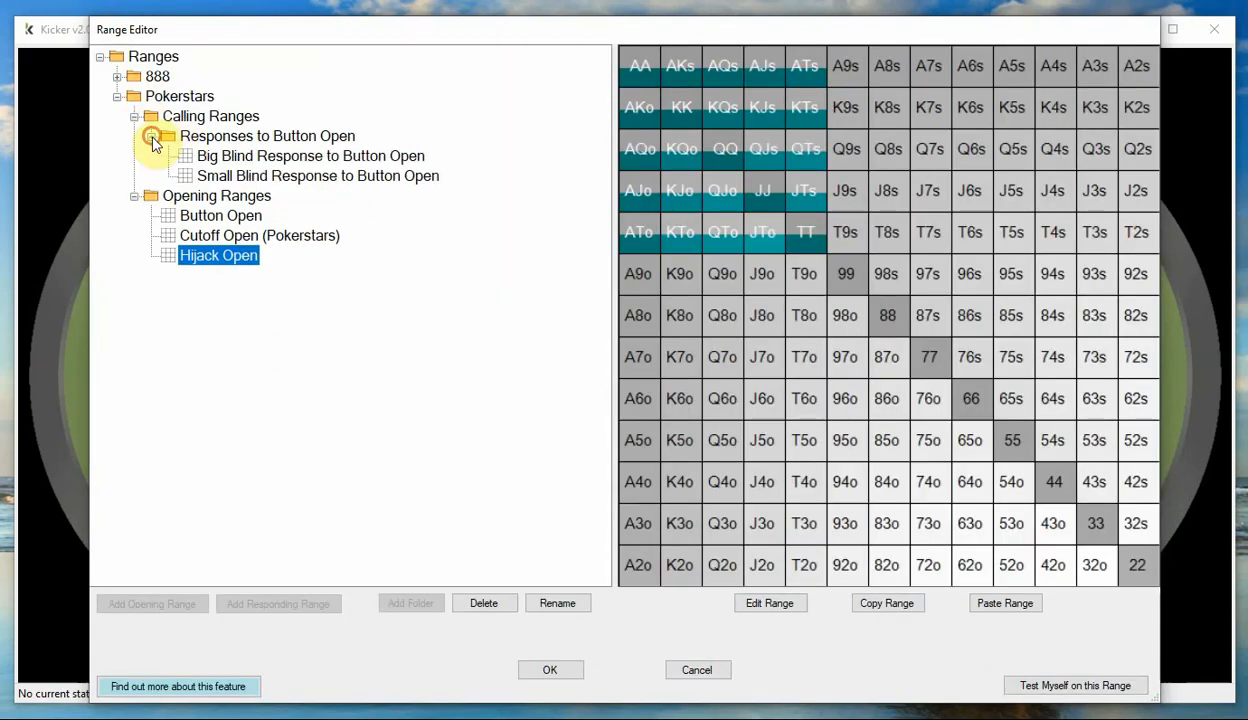
pyautogui.click(232, 140)
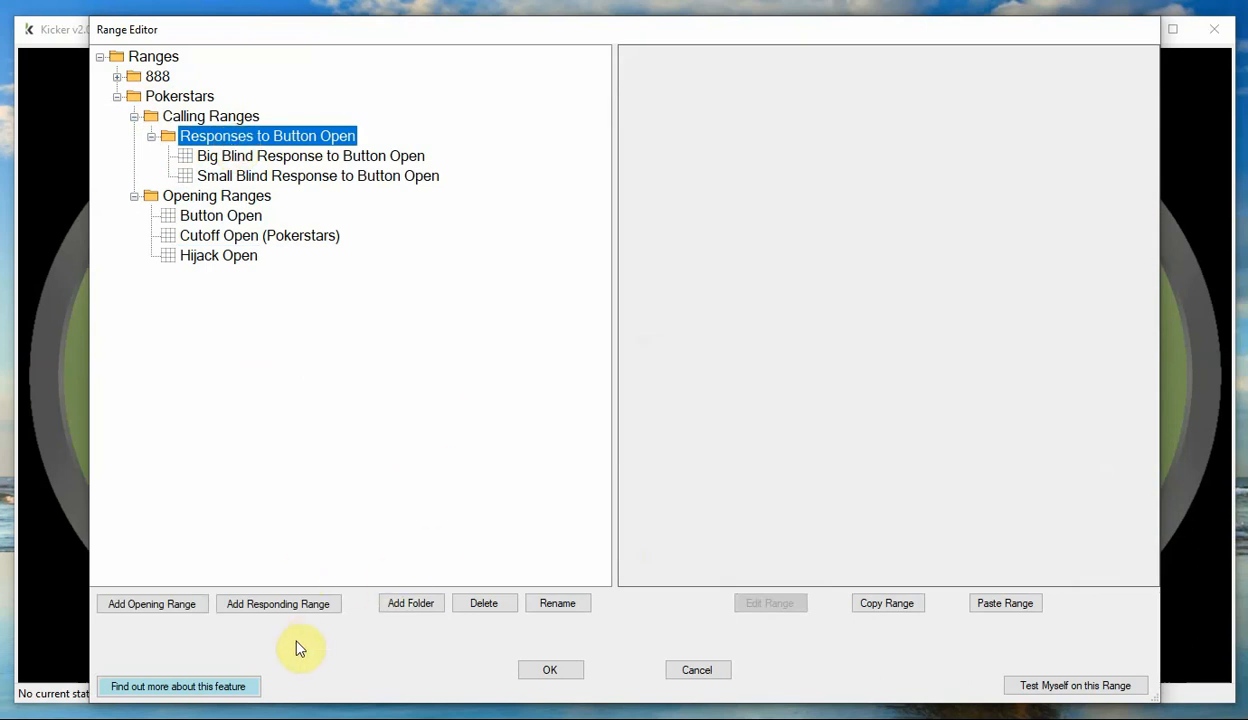
pyautogui.click(292, 606)
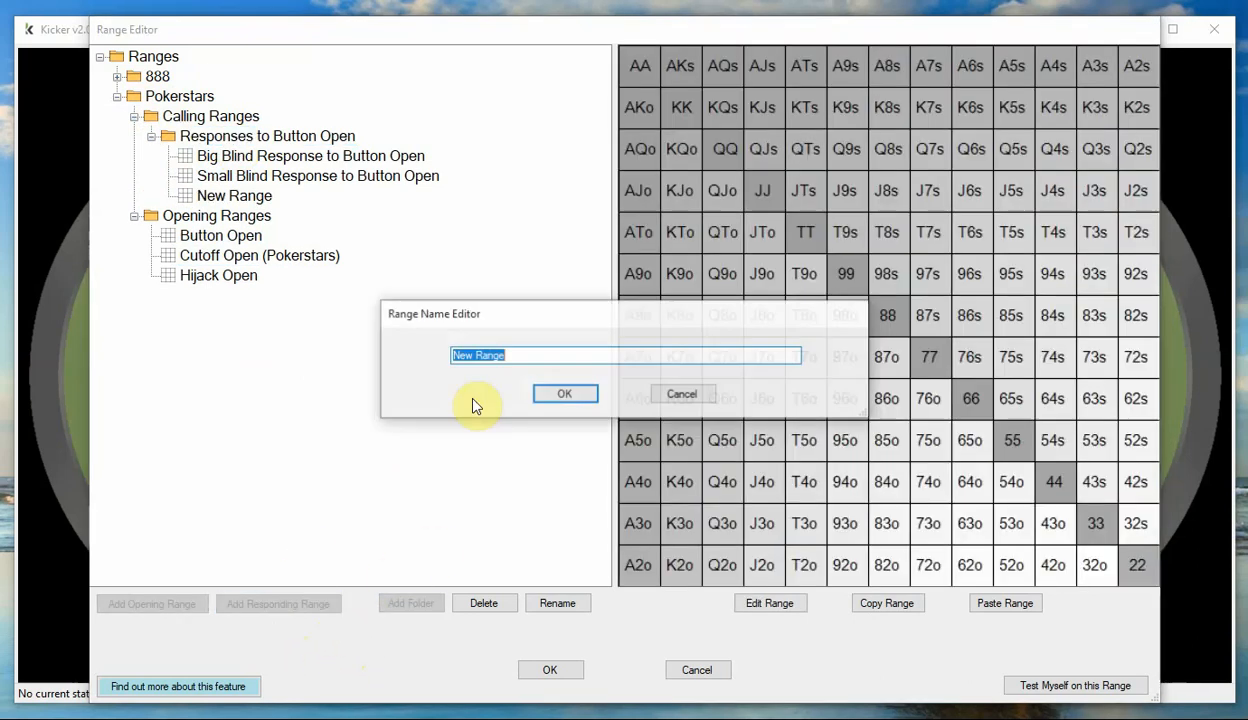
pyautogui.moveTo(520, 358); pyautogui.dragTo(360, 360)
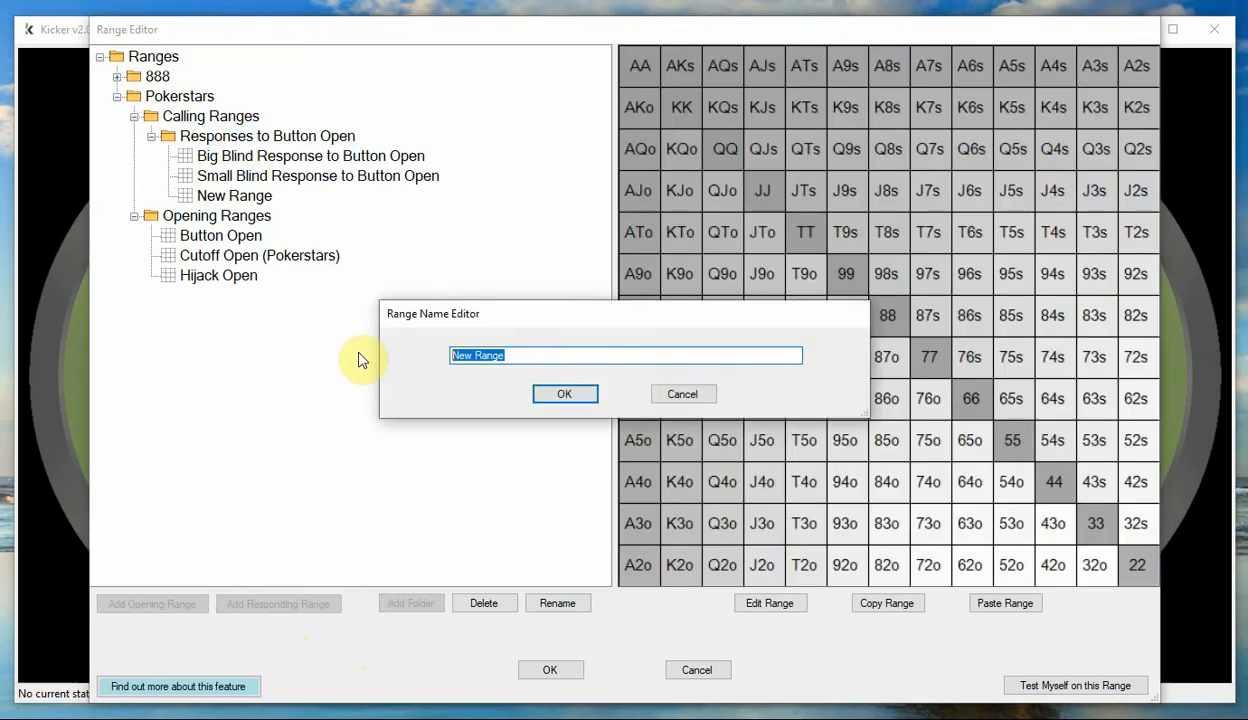
pyautogui.write('Response 1')
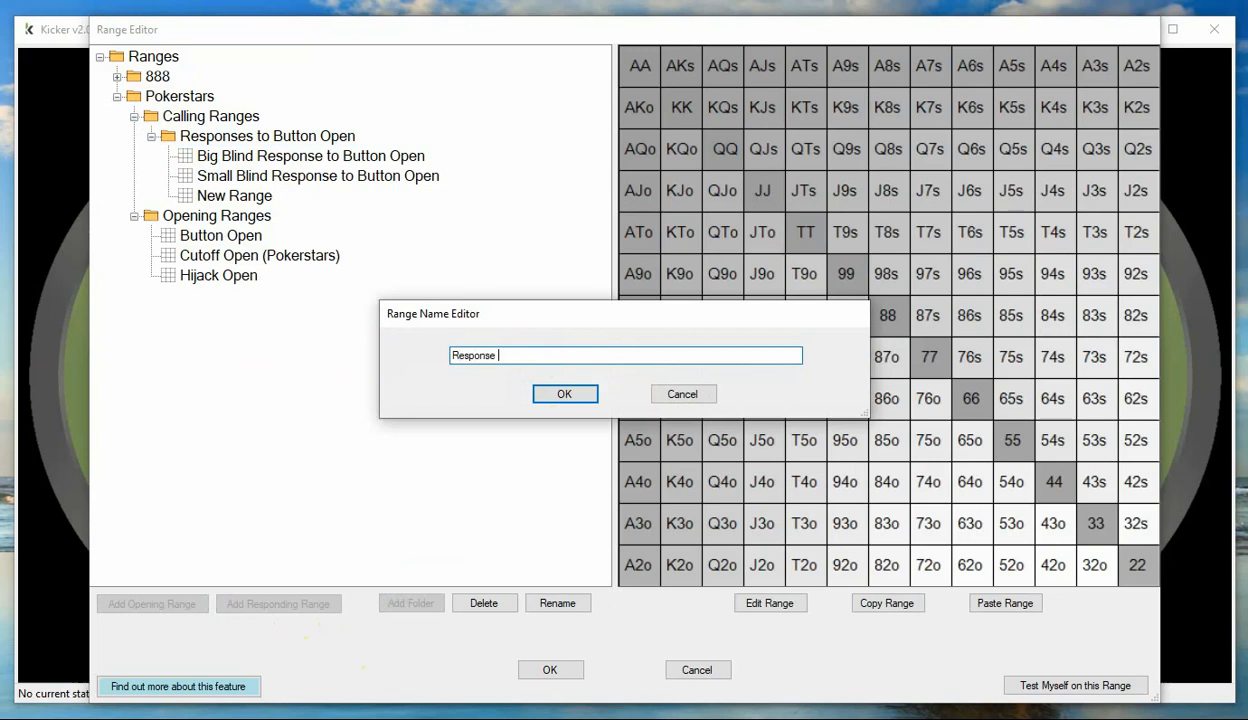
pyautogui.click(566, 396)
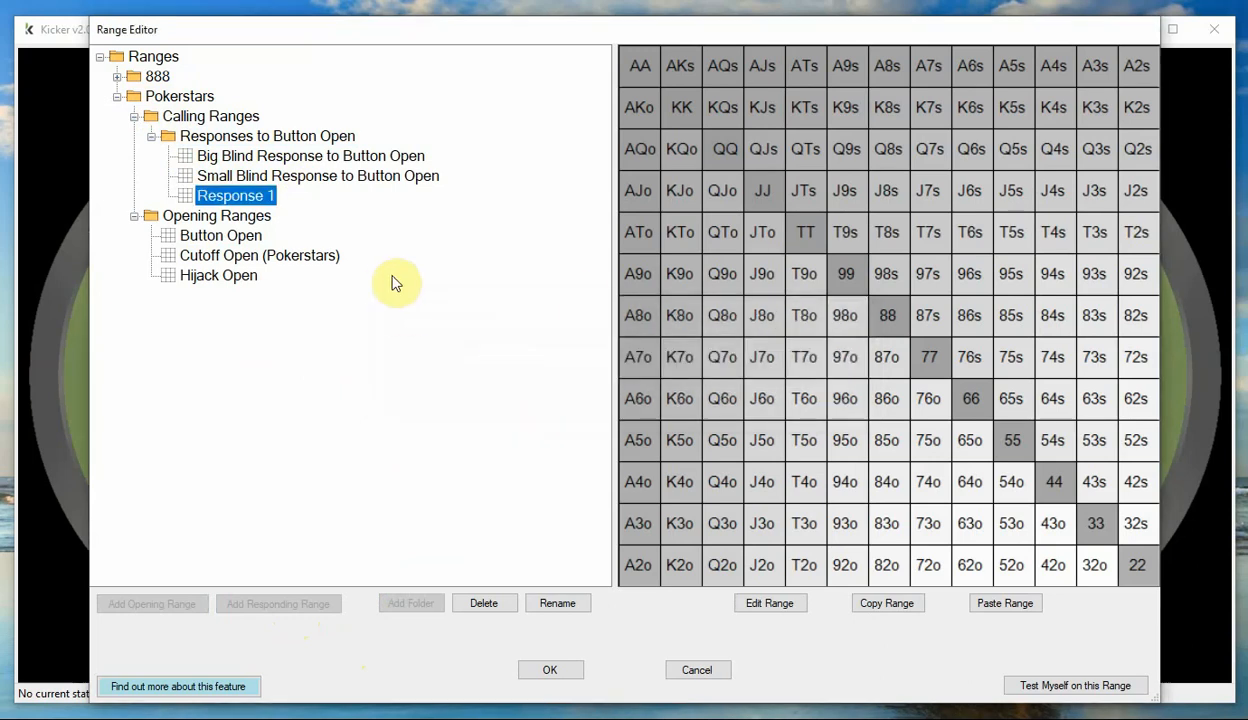
# Open Response 1 for editing, add T9s, and set its call frequency to 50% and raise frequency to 20%.
pyautogui.click(772, 604)
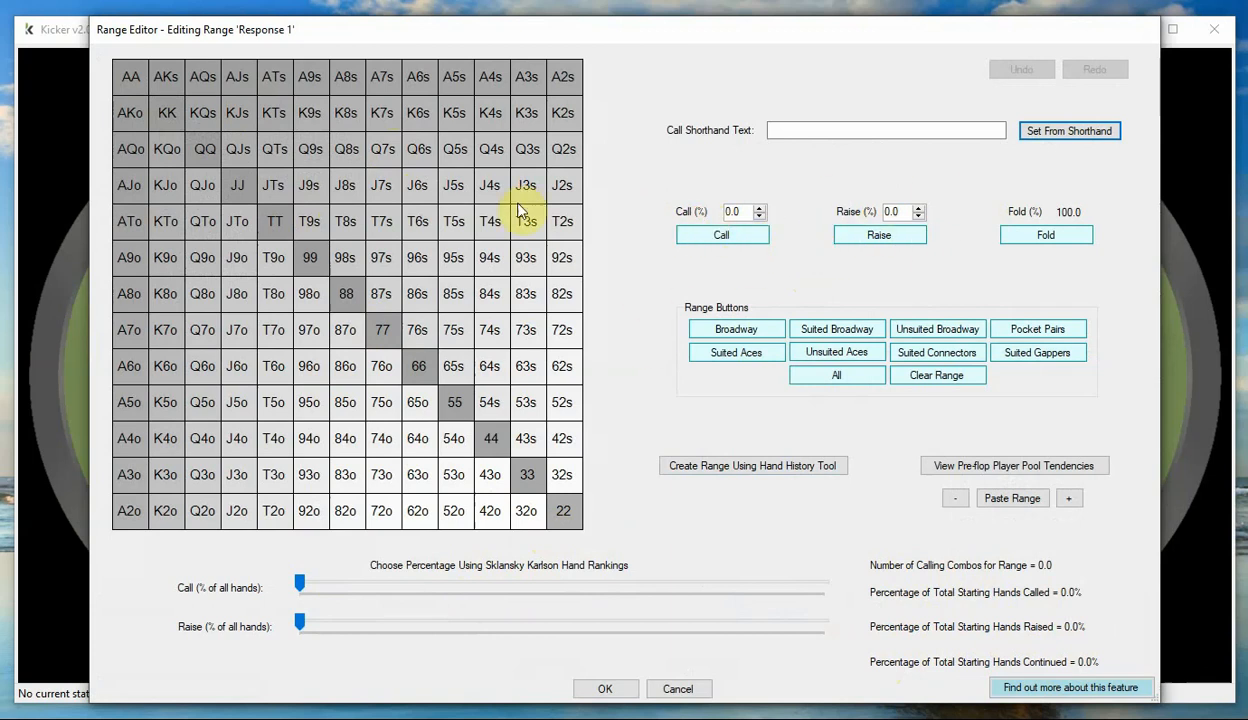
pyautogui.click(312, 224)
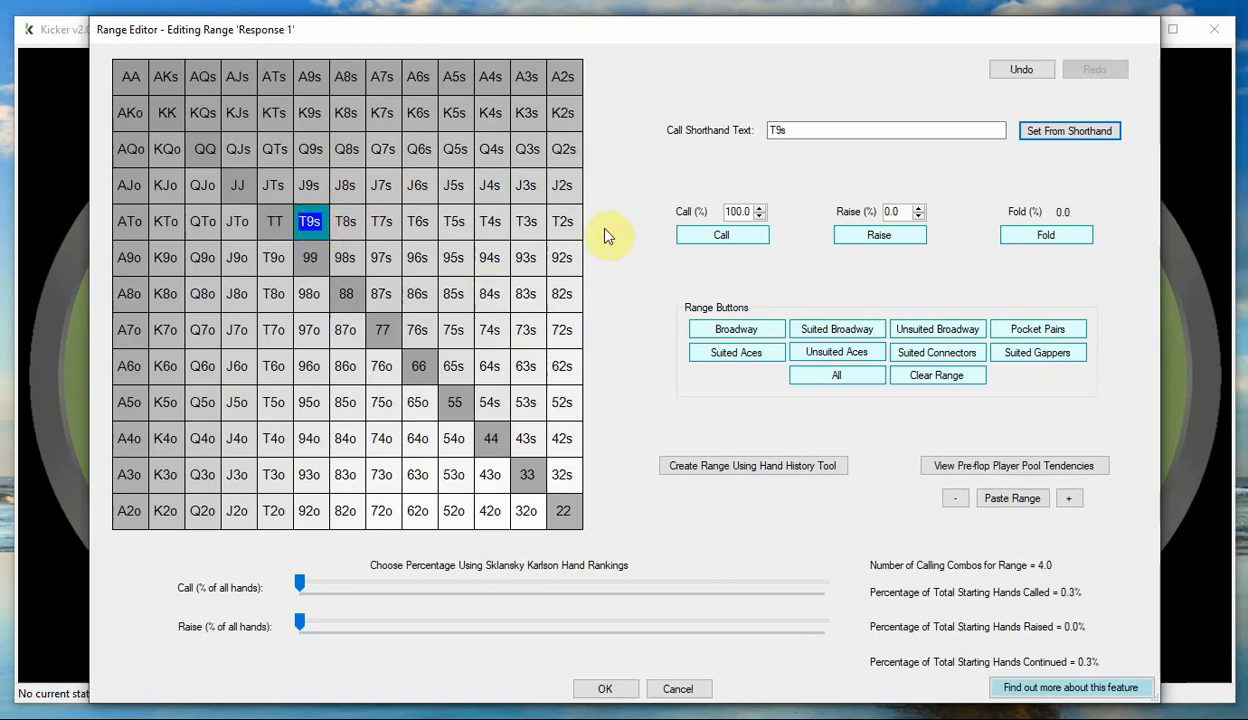
pyautogui.click(760, 215)
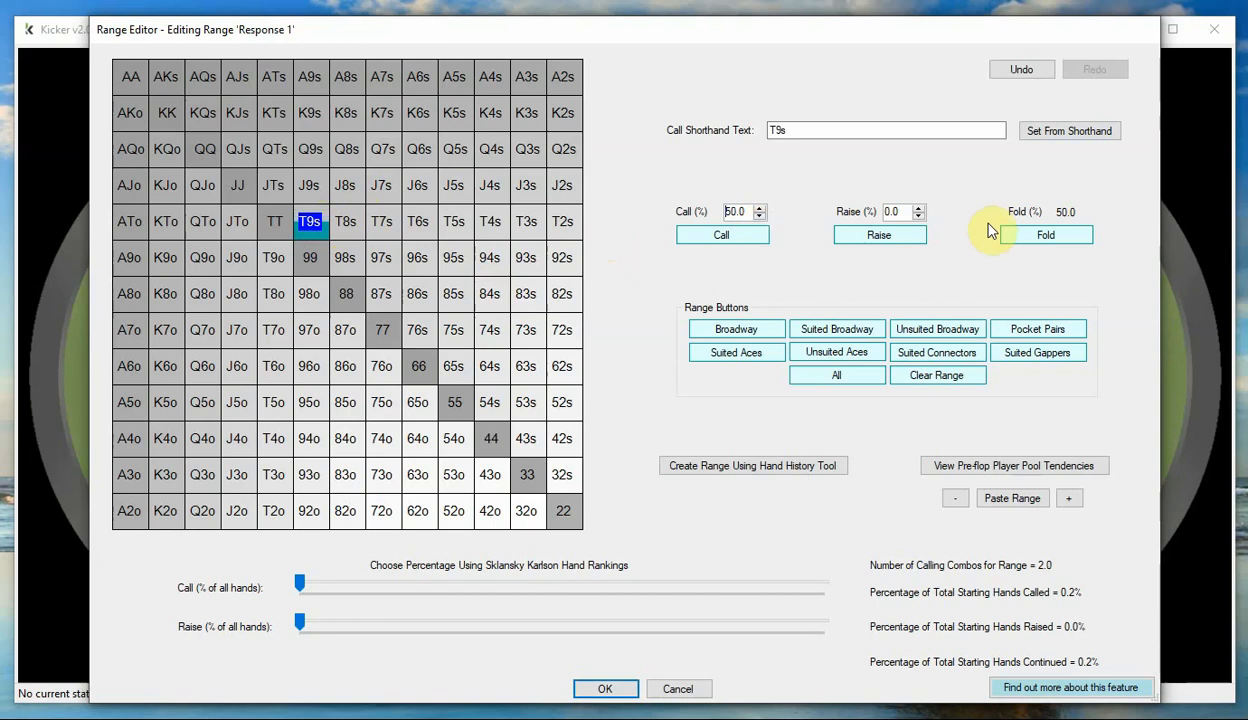
pyautogui.click(918, 209)
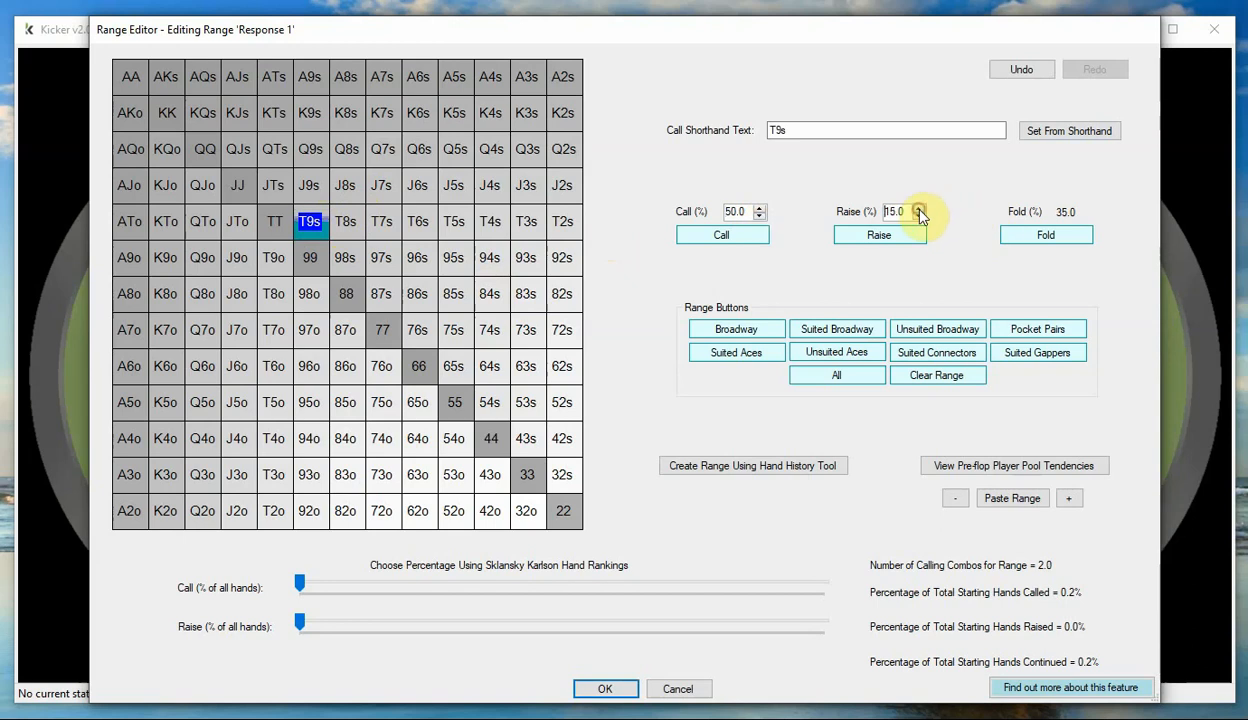
pyautogui.click(918, 209)
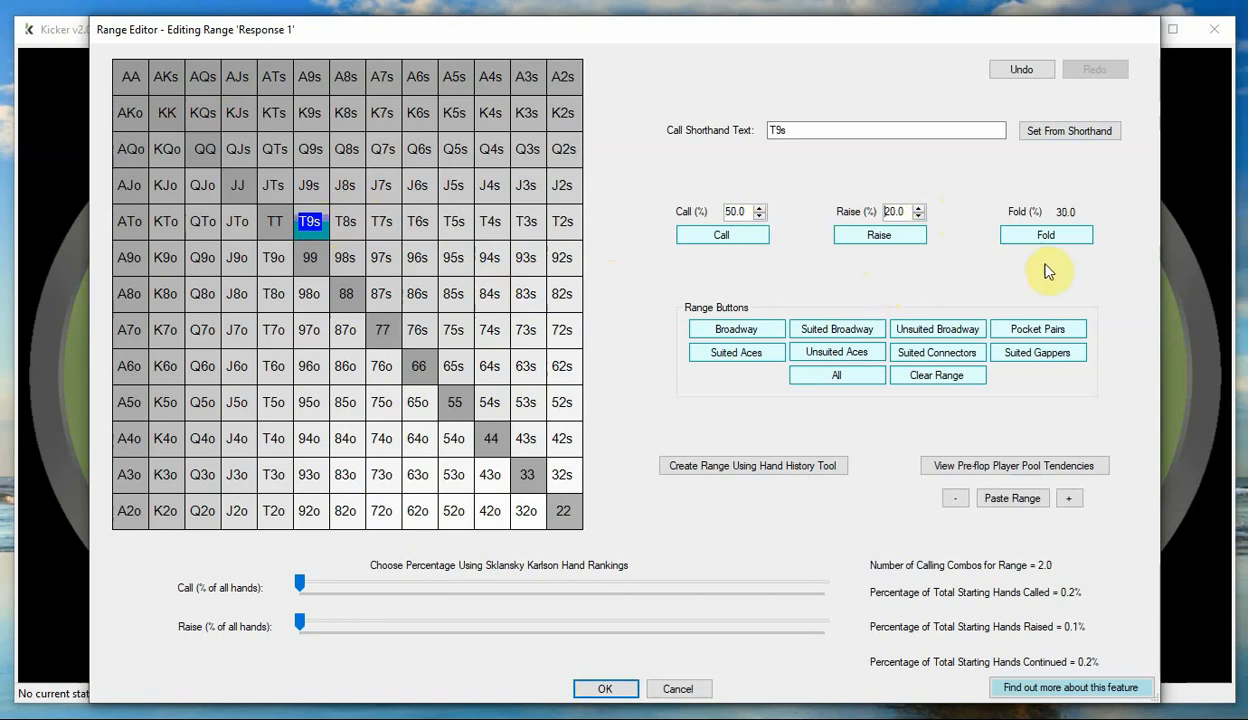
# Using the Sklansky Karlson rankings, fill Response 1 with calls up to about 50% of hands and raises for the top 8%, and save it.
pyautogui.click(453, 221)
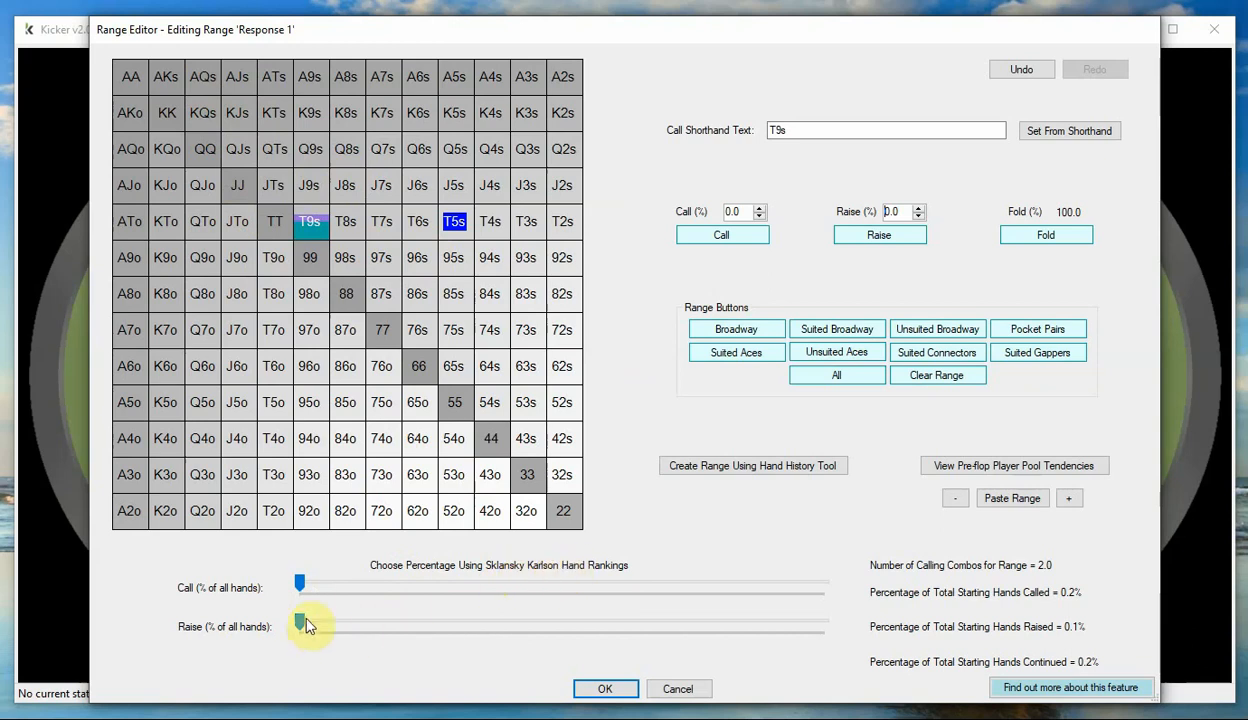
pyautogui.moveTo(303, 587); pyautogui.dragTo(565, 582)
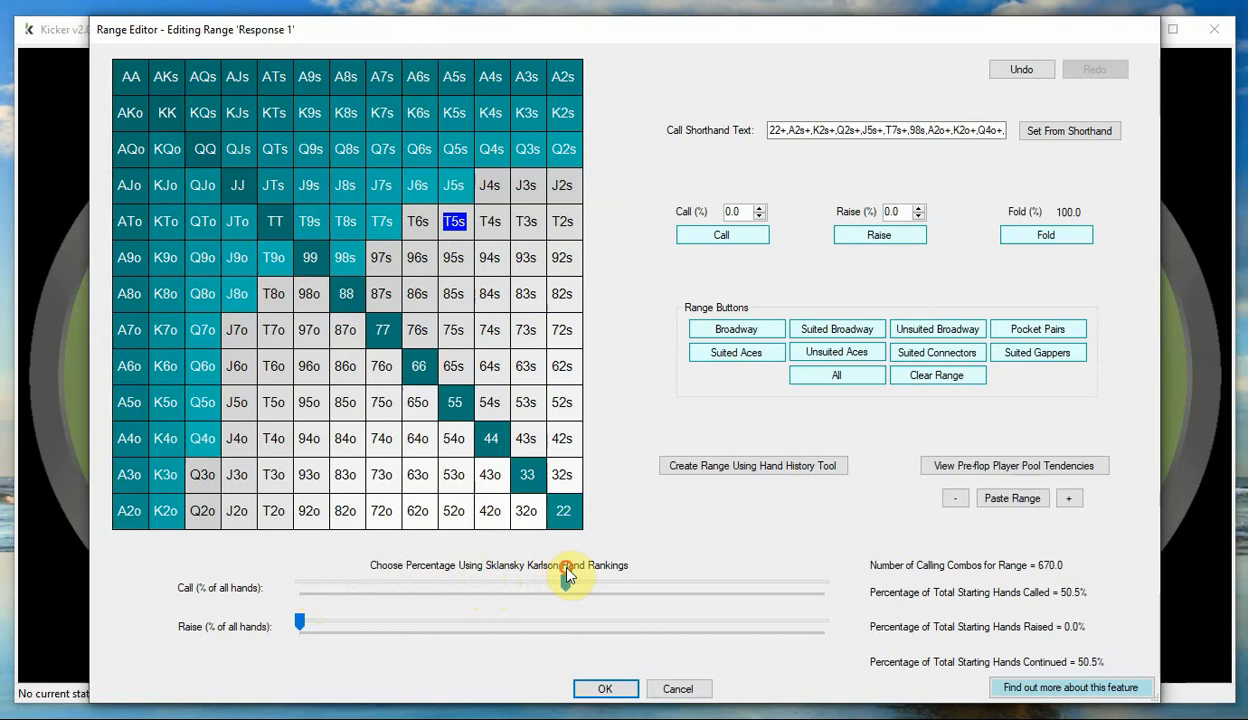
pyautogui.moveTo(301, 620); pyautogui.dragTo(341, 618)
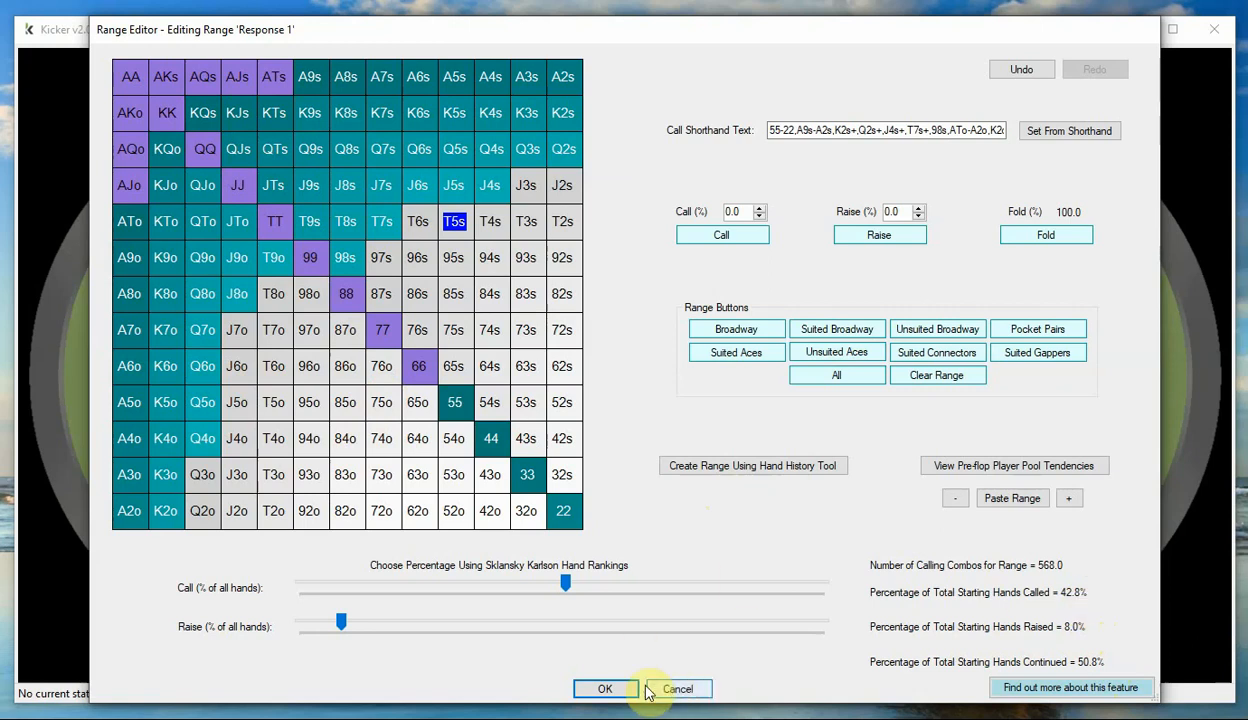
pyautogui.click(612, 688)
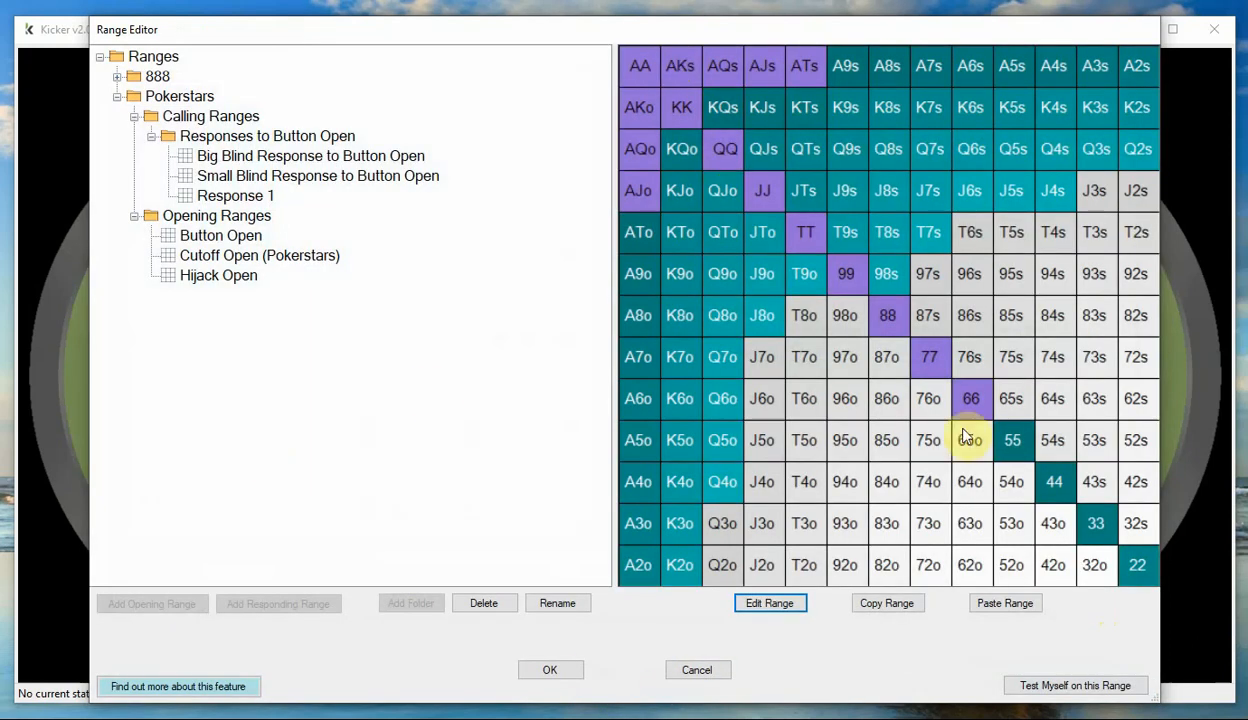